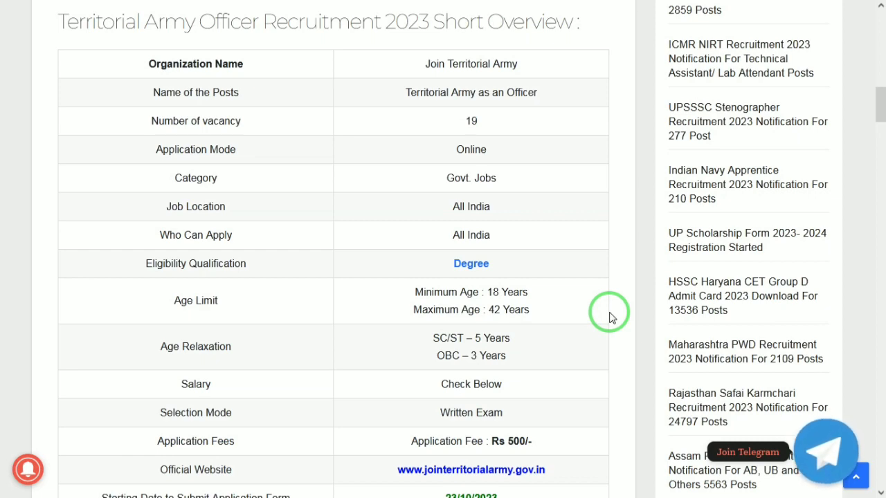
# Scroll the Territorial Army Officer 2023 article from the overview table to the General Knowledge syllabus.
pyautogui.scroll(-1, 609, 316)
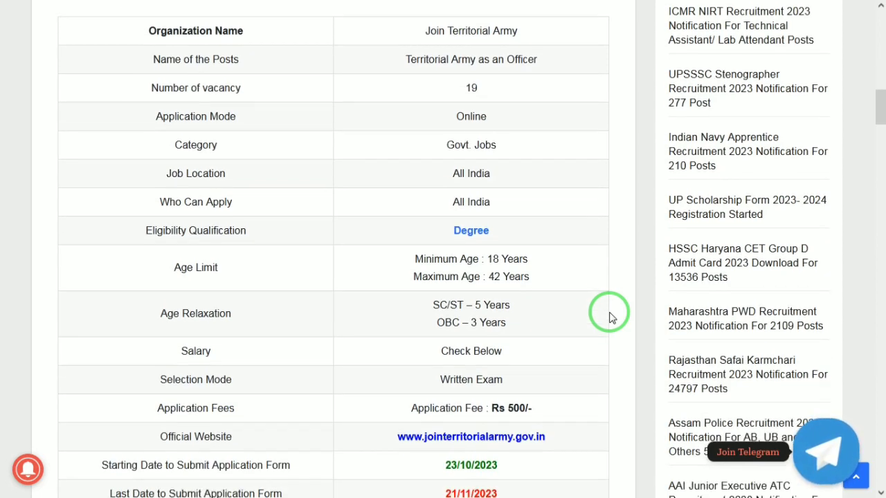
pyautogui.scroll(1, 608, 317)
pyautogui.scroll(-3, 608, 317)
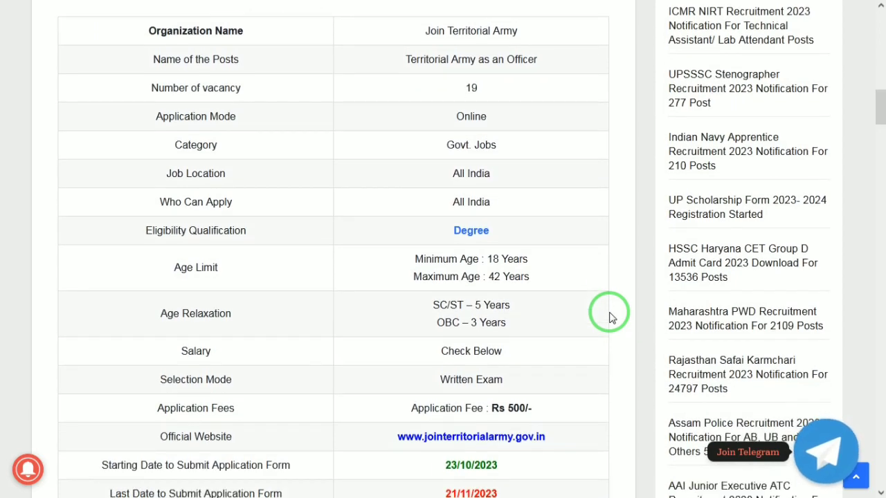
pyautogui.scroll(-4, 609, 316)
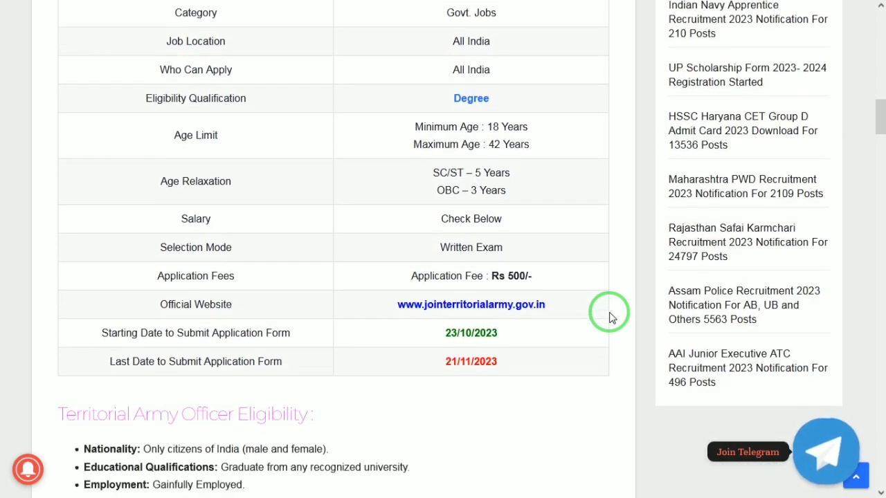
pyautogui.scroll(-5, 609, 317)
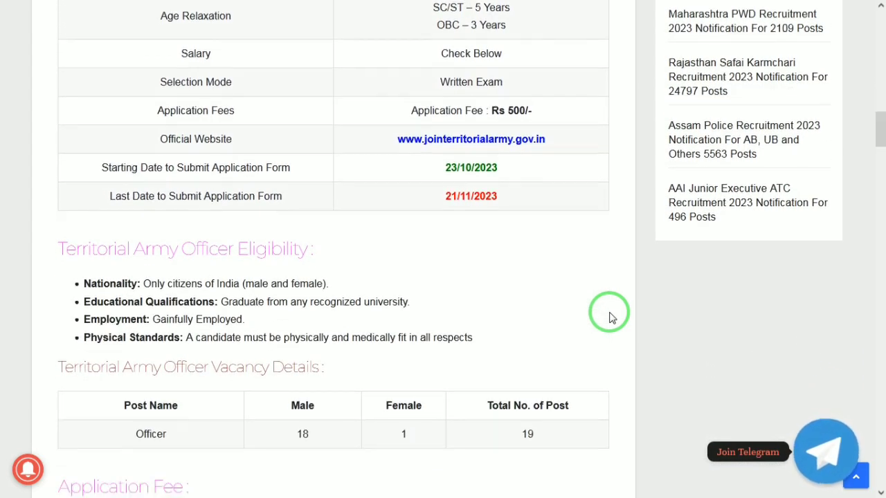
pyautogui.scroll(-3, 609, 316)
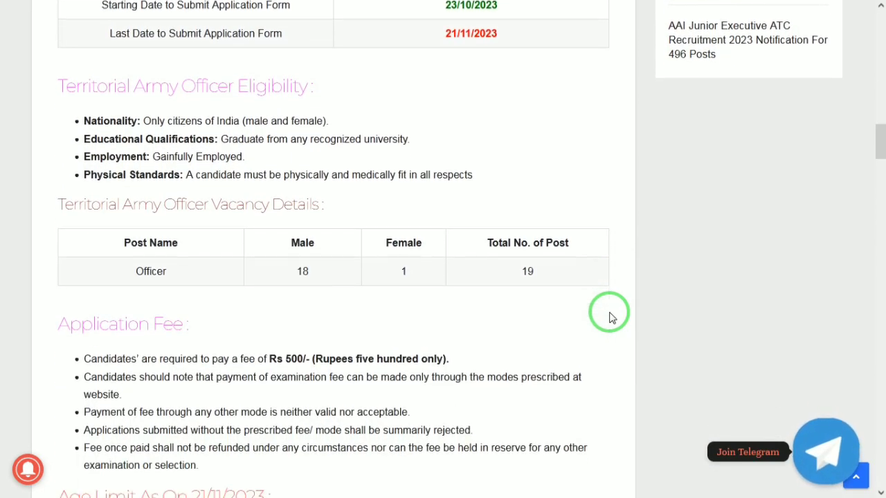
pyautogui.scroll(-1, 608, 316)
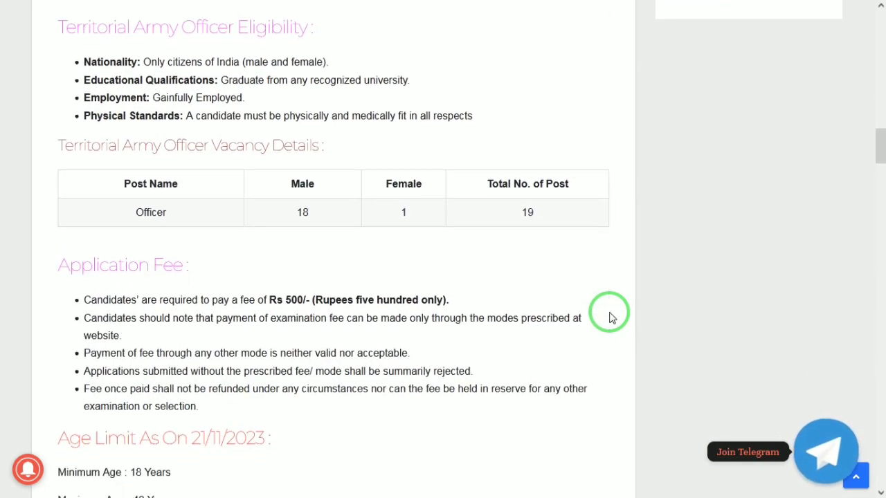
pyautogui.scroll(-1, 611, 317)
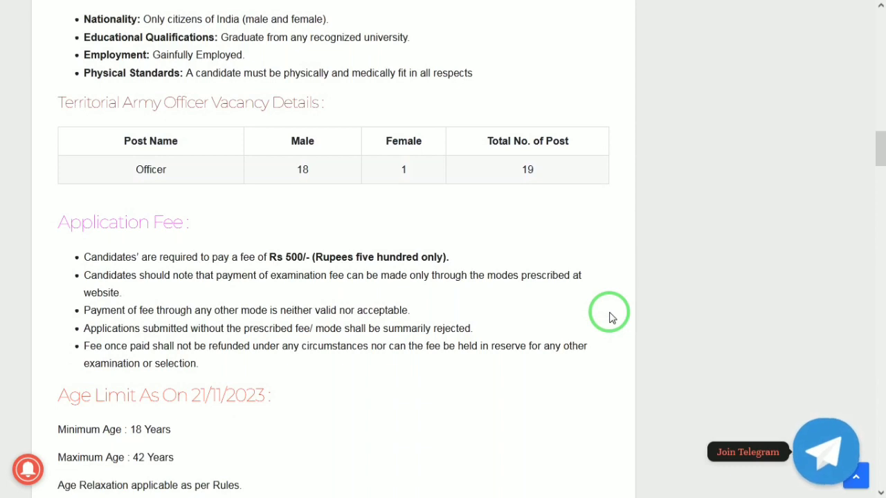
pyautogui.scroll(-2, 611, 318)
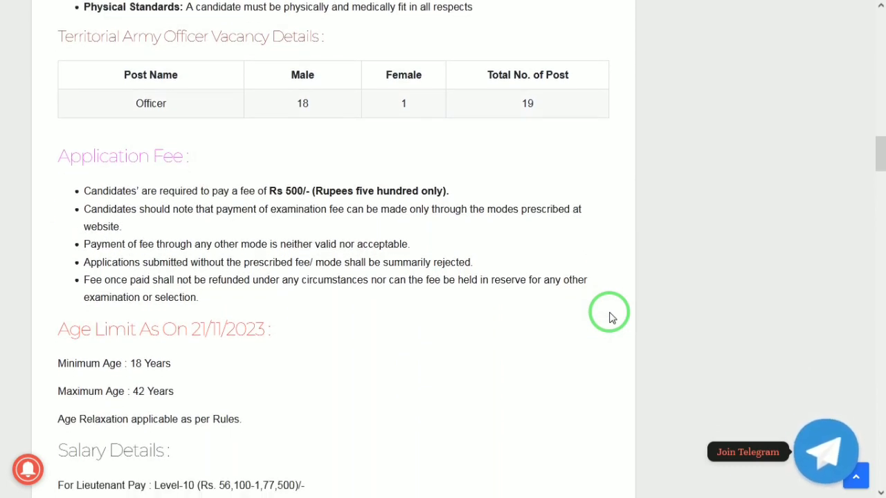
pyautogui.scroll(-2, 612, 318)
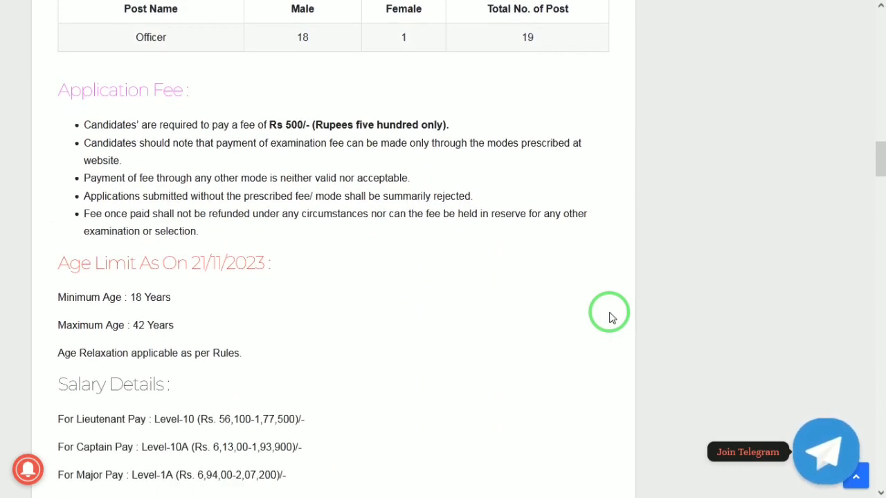
pyautogui.scroll(-1, 611, 318)
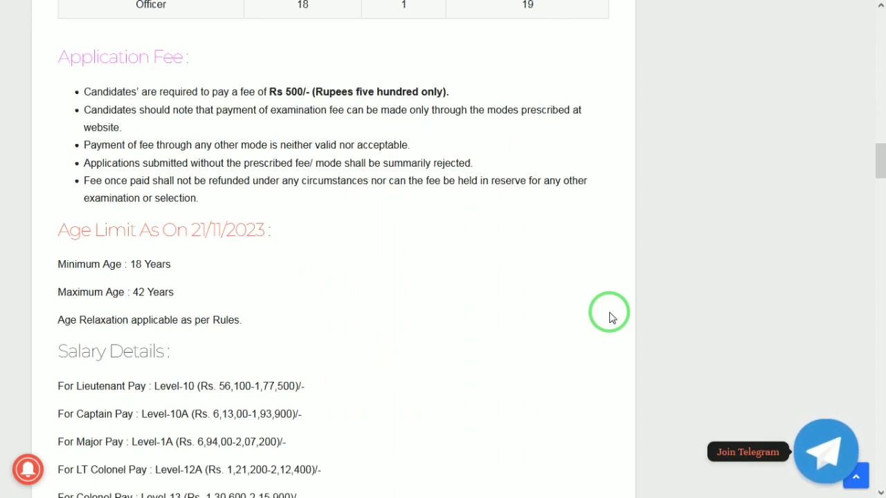
pyautogui.scroll(-3, 612, 318)
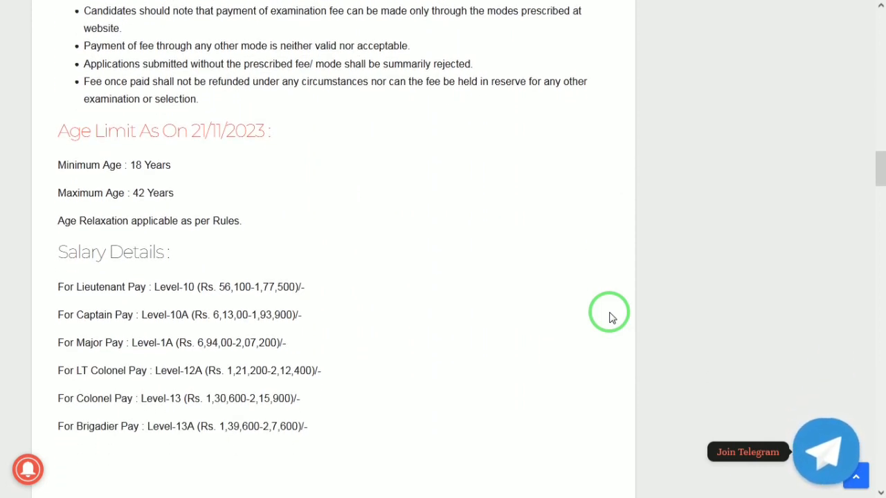
pyautogui.scroll(-3, 611, 317)
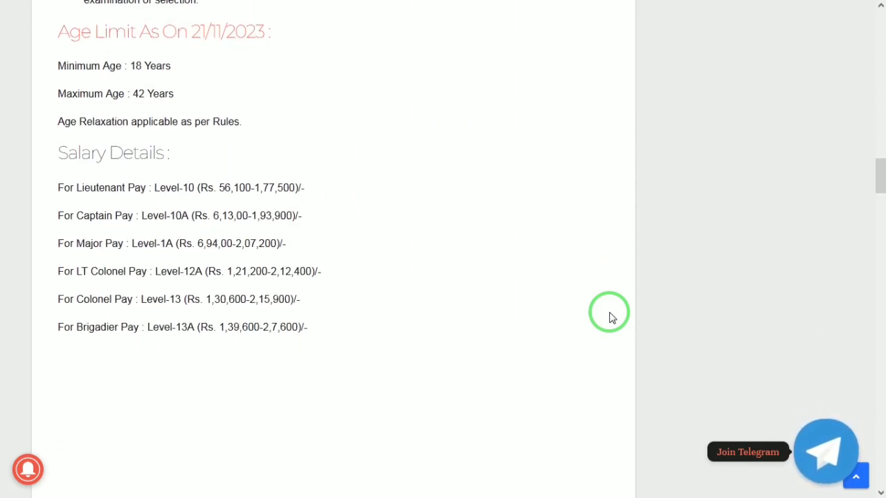
pyautogui.scroll(-6, 612, 318)
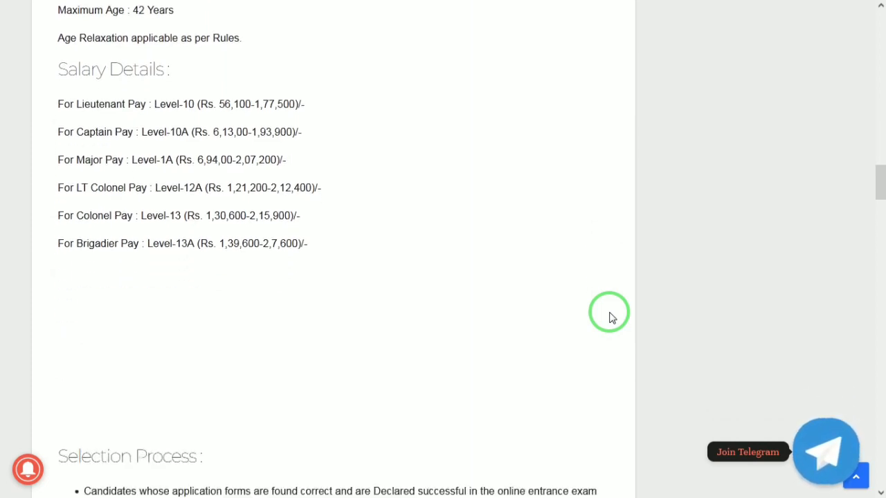
pyautogui.scroll(-2, 612, 318)
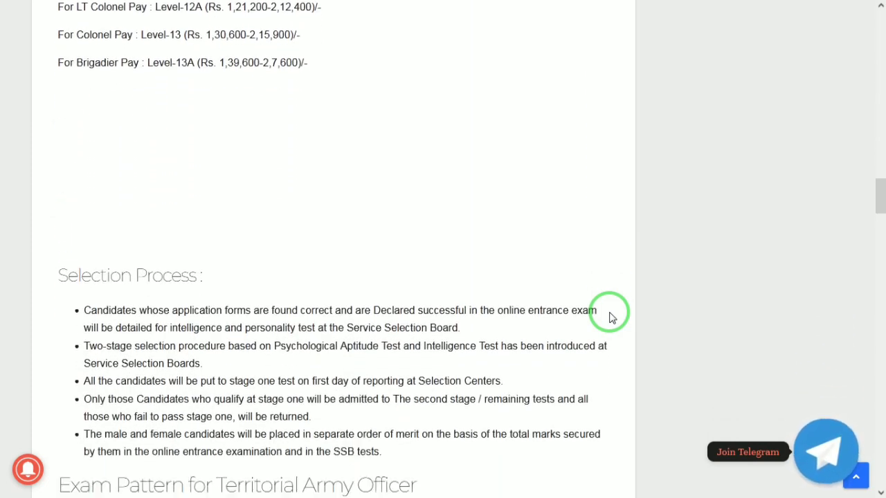
pyautogui.scroll(-3, 612, 318)
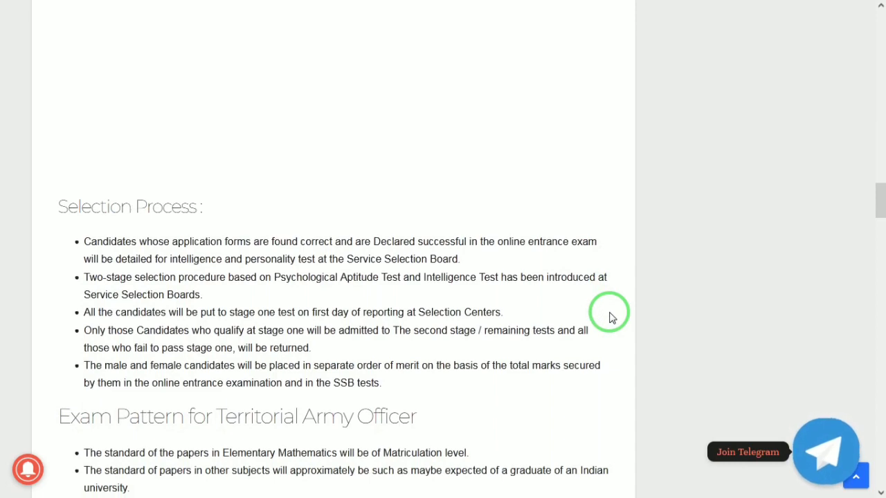
pyautogui.scroll(-3, 612, 317)
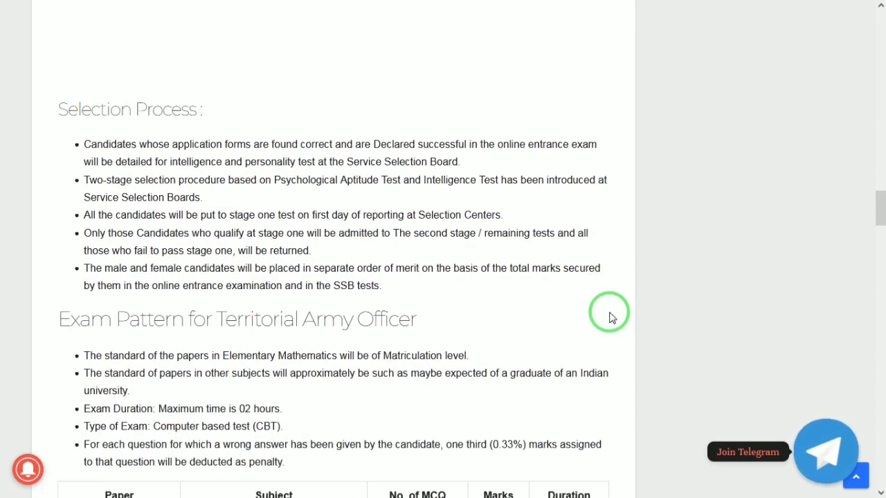
pyautogui.scroll(-4, 612, 317)
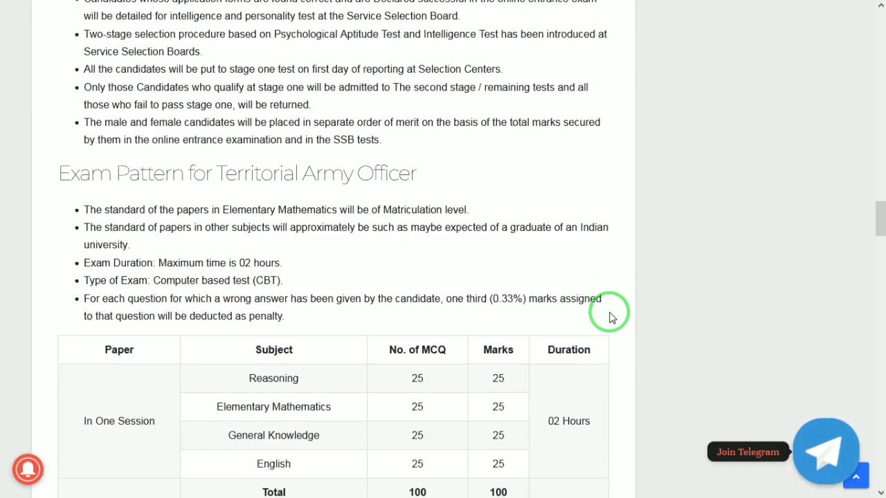
pyautogui.scroll(-4, 612, 317)
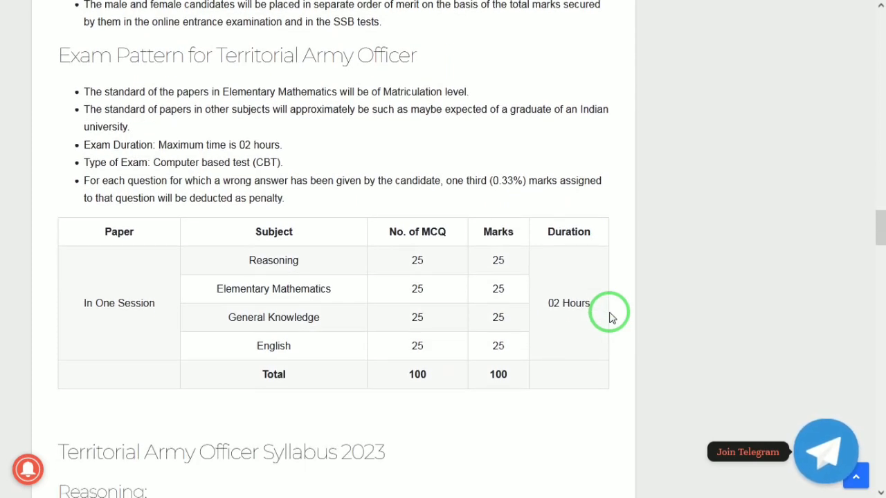
pyautogui.scroll(-6, 611, 317)
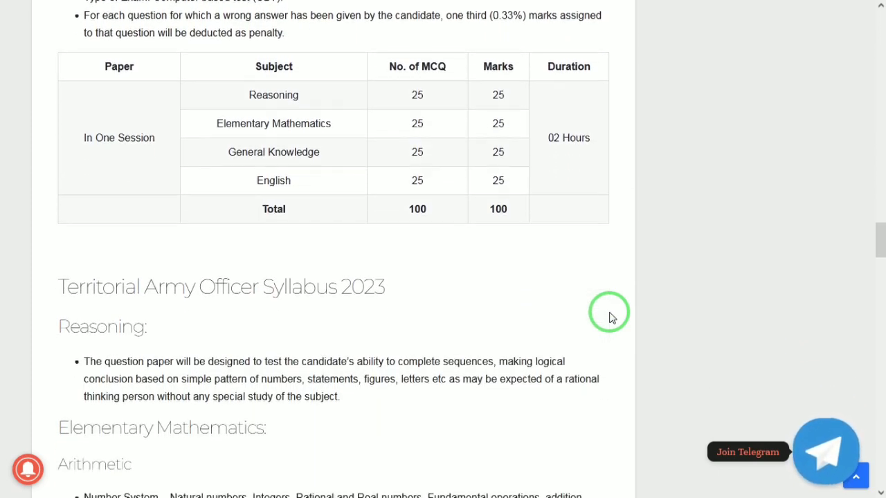
pyautogui.scroll(-6, 611, 317)
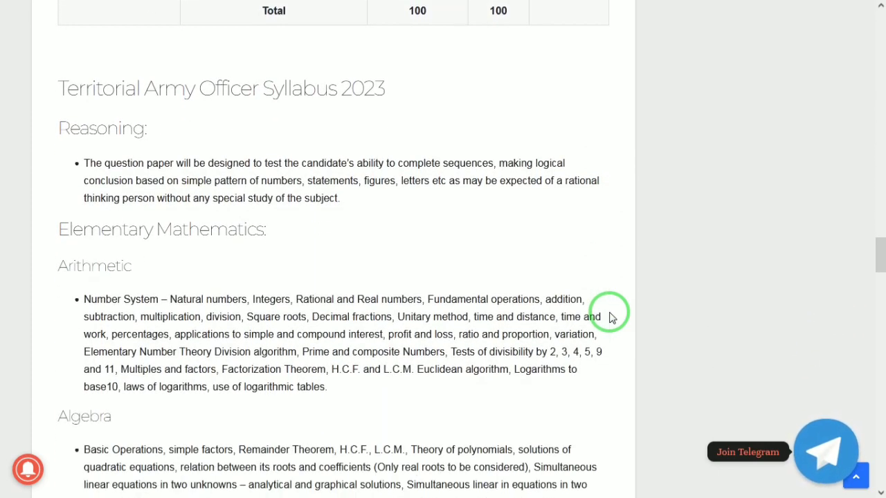
pyautogui.scroll(-5, 611, 317)
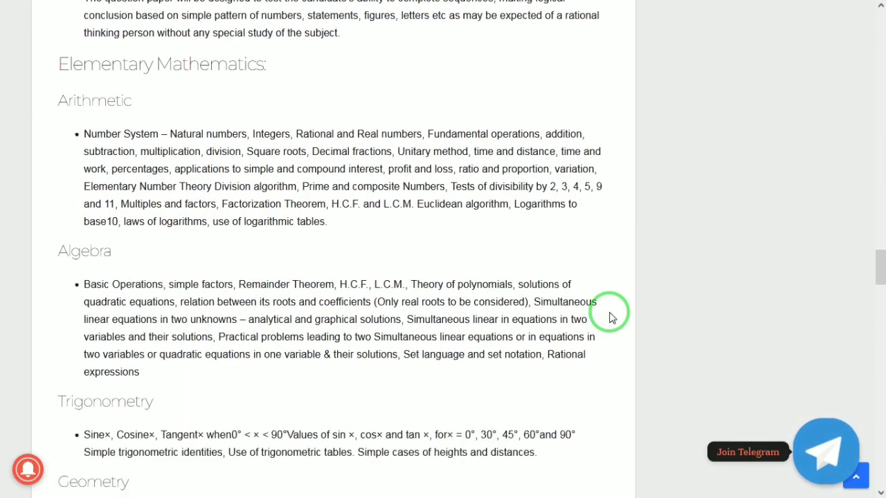
pyautogui.scroll(-5, 611, 318)
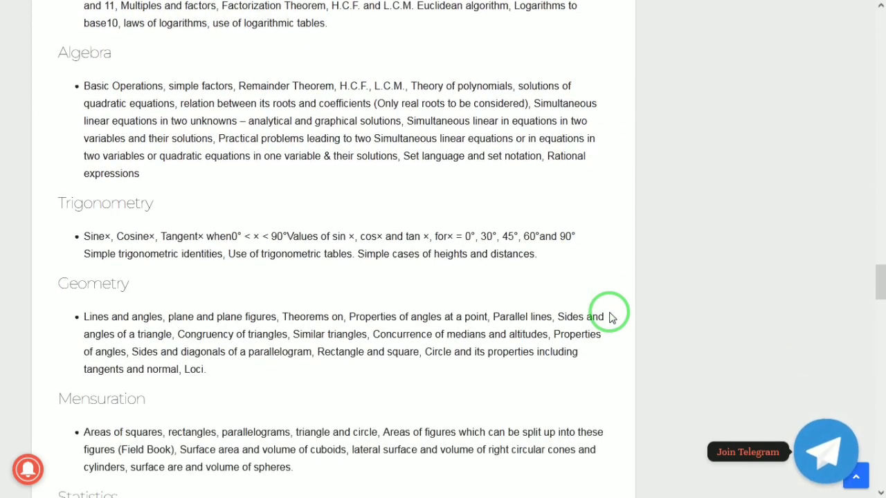
pyautogui.scroll(-3, 612, 317)
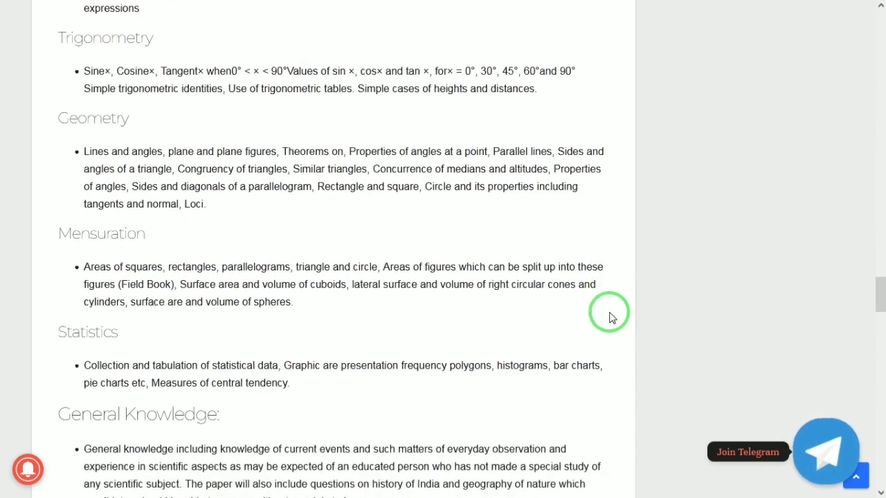
# Go to the exam portal's candidate registration page and enter the candidate's full name.
pyautogui.moveTo(628, 6)
pyautogui.click(781, 5)
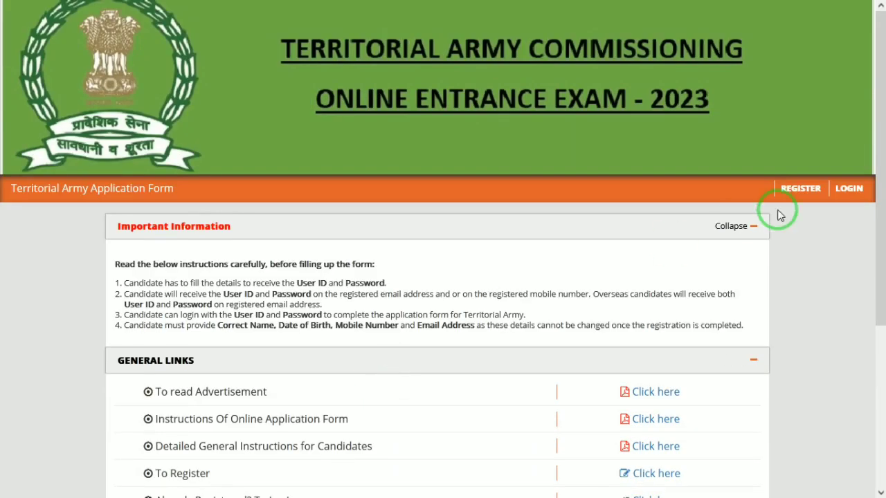
pyautogui.click(802, 192)
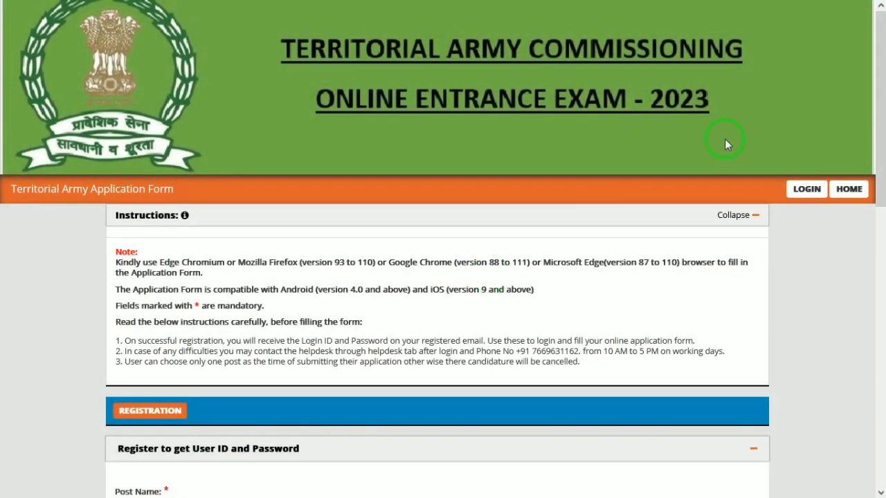
pyautogui.scroll(-4, 881, 215)
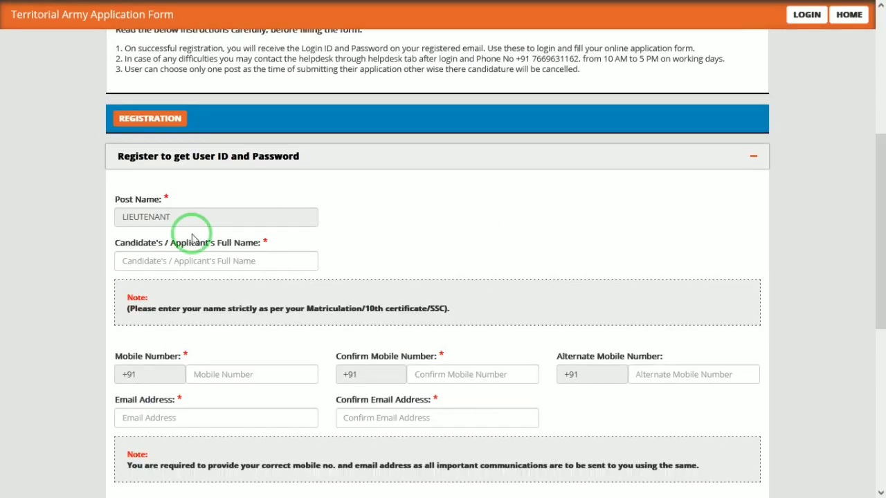
pyautogui.click(138, 217)
pyautogui.click(162, 263)
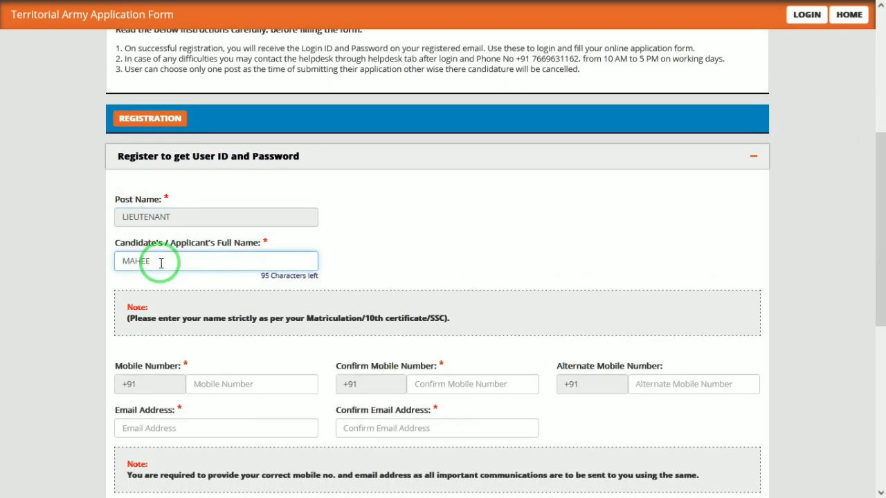
# Move through the mobile, alternate mobile and e-mail fields down to the Generate OTP button.
pyautogui.press('Tab')
pyautogui.moveTo(883, 192); pyautogui.dragTo(884, 258)
pyautogui.click(273, 231)
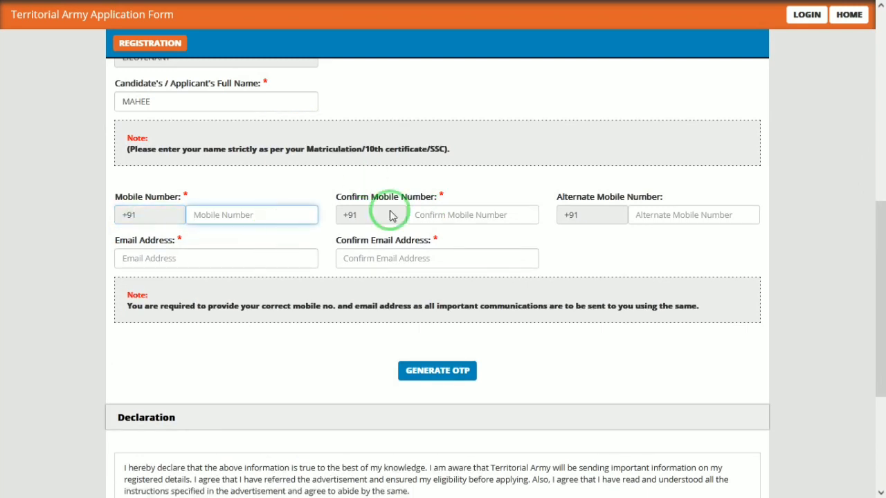
pyautogui.click(490, 221)
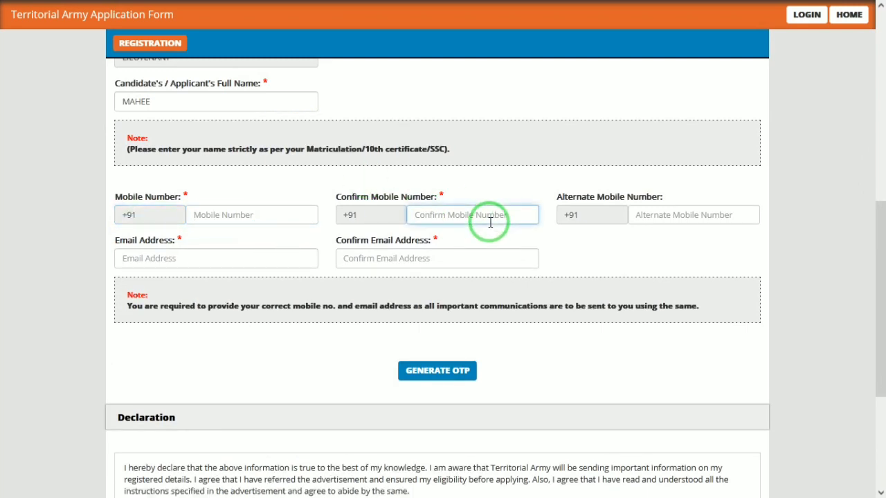
pyautogui.click(659, 217)
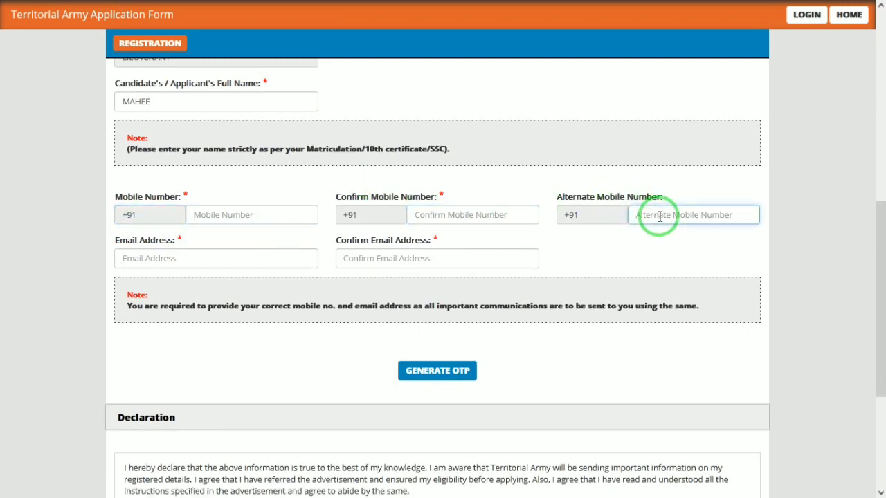
pyautogui.click(161, 270)
pyautogui.click(161, 255)
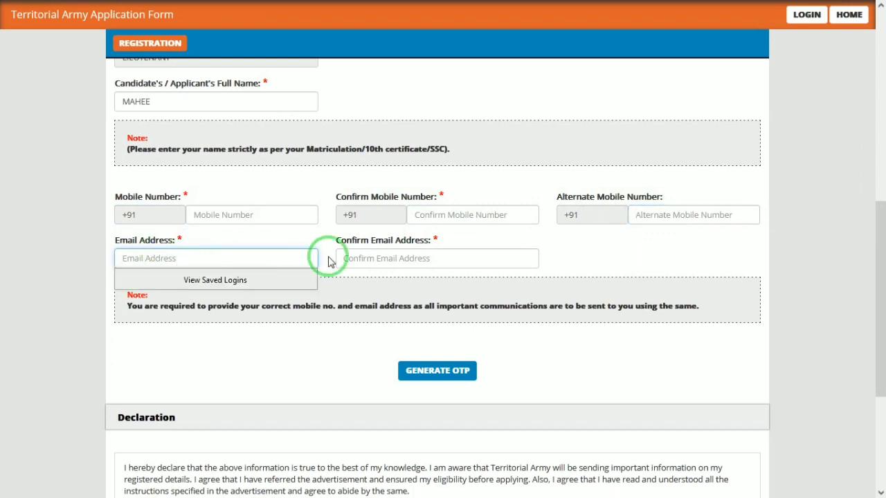
pyautogui.click(377, 260)
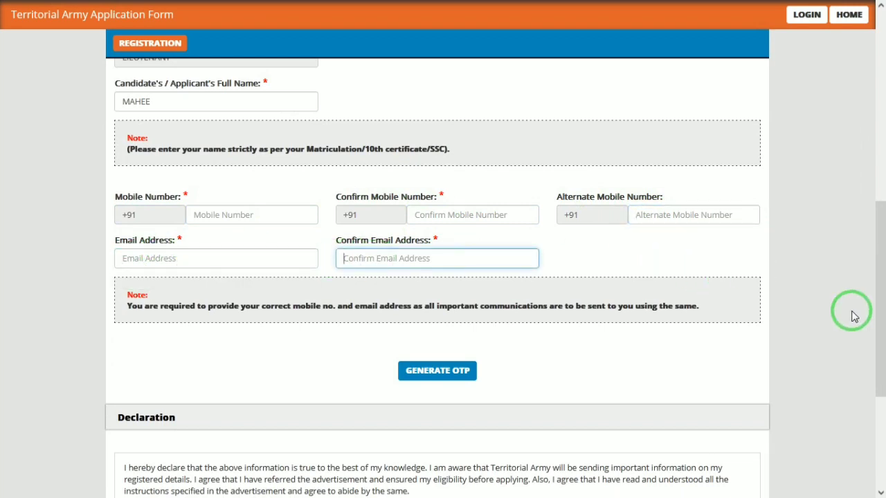
pyautogui.moveTo(875, 312); pyautogui.dragTo(879, 334)
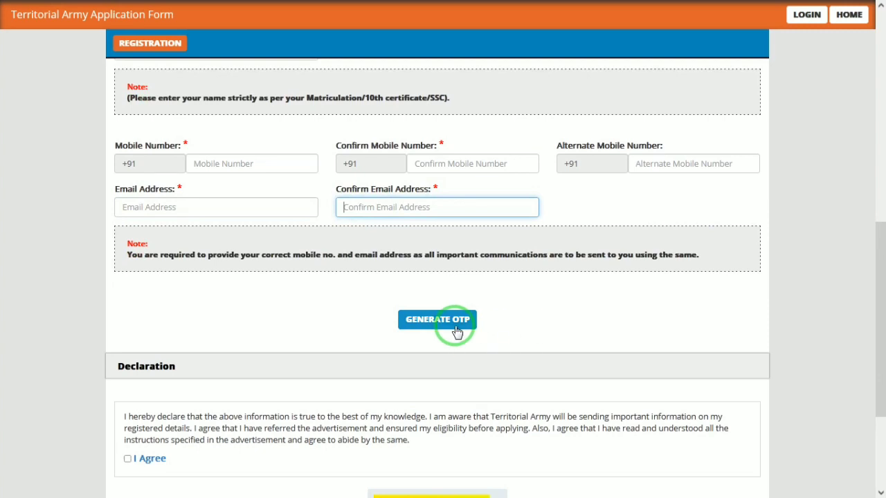
# Scroll to the captcha and close the 'Please enter Confirm Email Address' alert.
pyautogui.moveTo(877, 369); pyautogui.dragTo(878, 437)
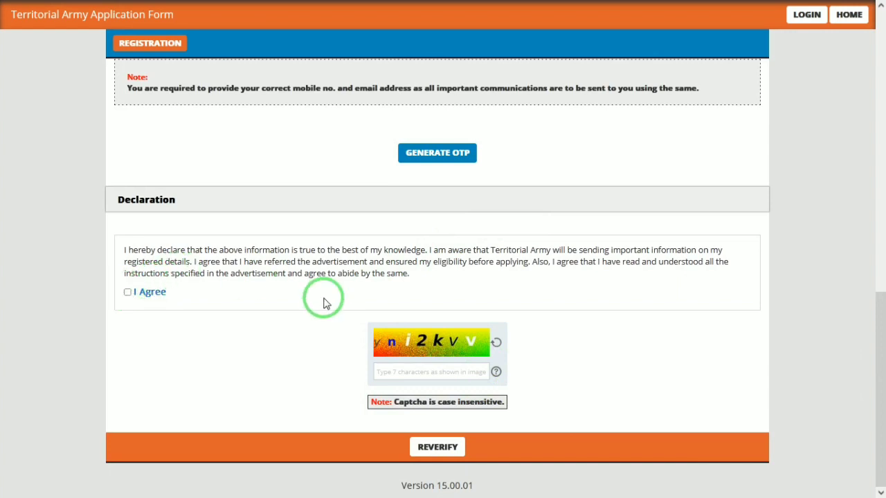
pyautogui.click(435, 372)
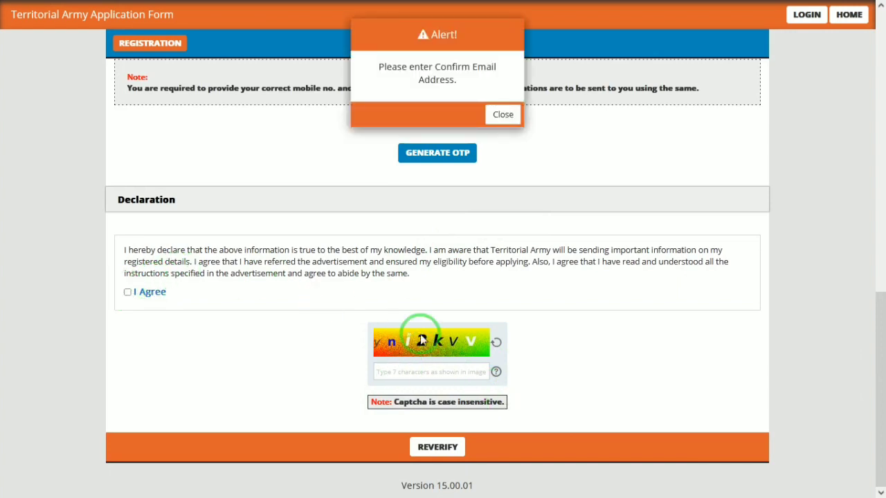
pyautogui.click(503, 114)
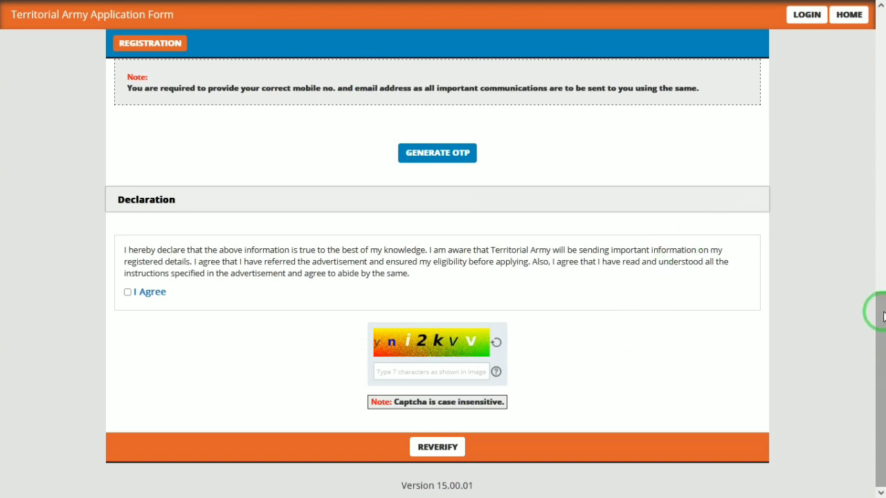
pyautogui.click(883, 316)
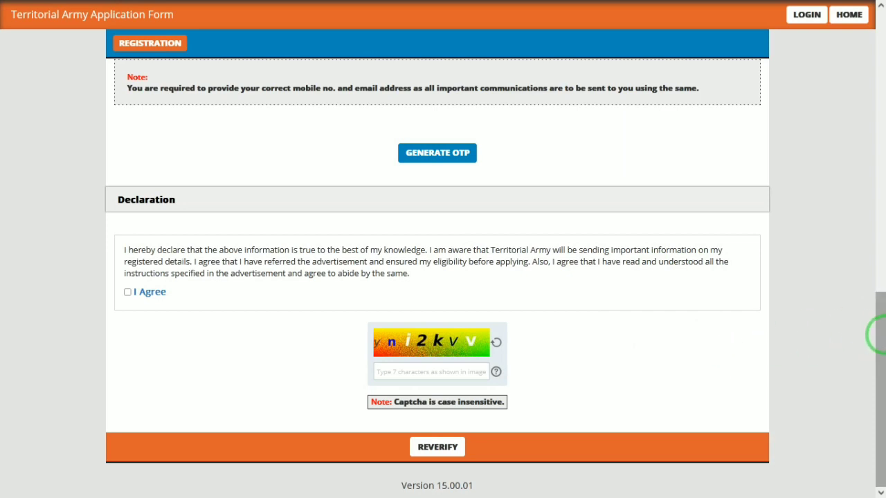
pyautogui.click(879, 336)
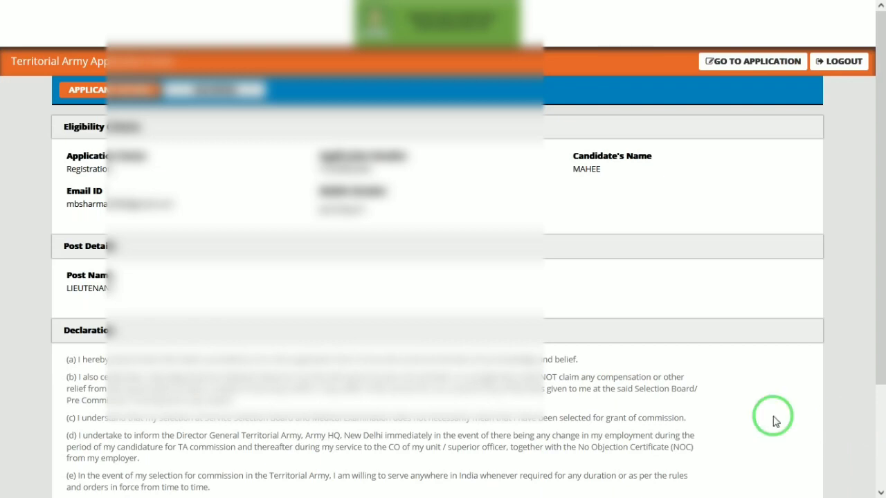
# Open the application form via GO TO APPLICATION and scroll to the personal details.
pyautogui.click(754, 62)
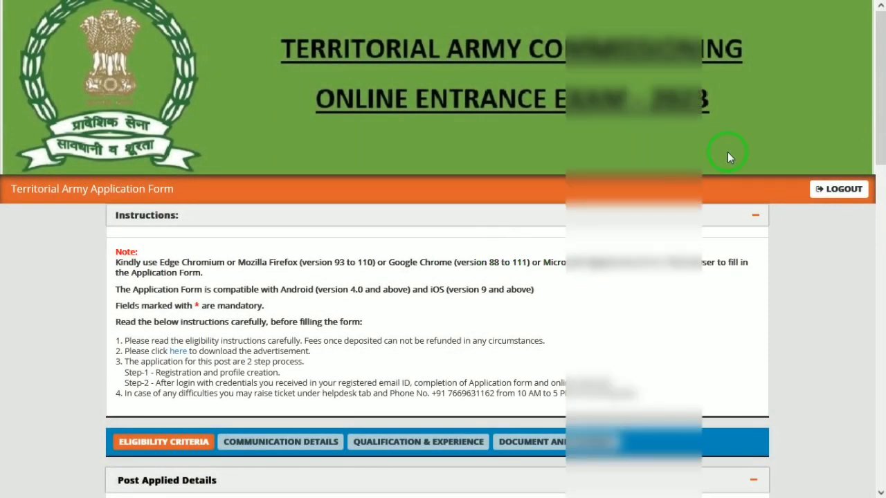
pyautogui.moveTo(883, 92); pyautogui.dragTo(878, 228)
# Set gender to Male, nationality to citizen of India, and date of birth 01/01/2000.
pyautogui.click(182, 206)
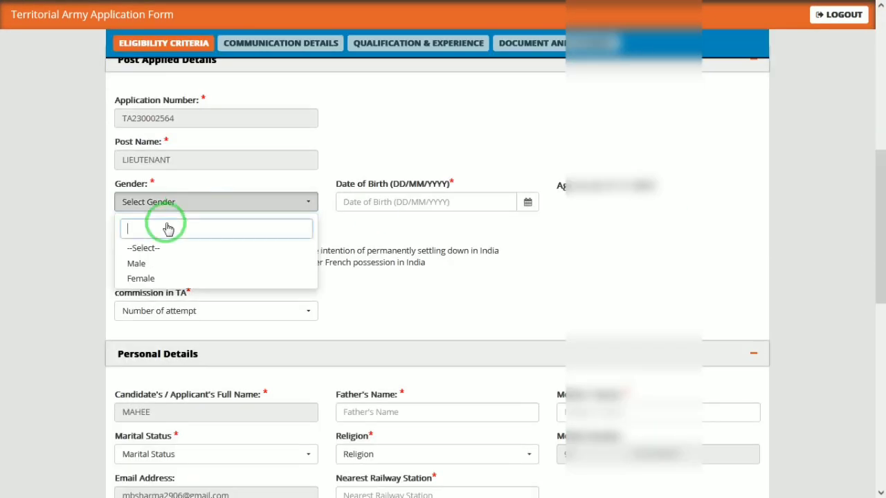
pyautogui.click(141, 263)
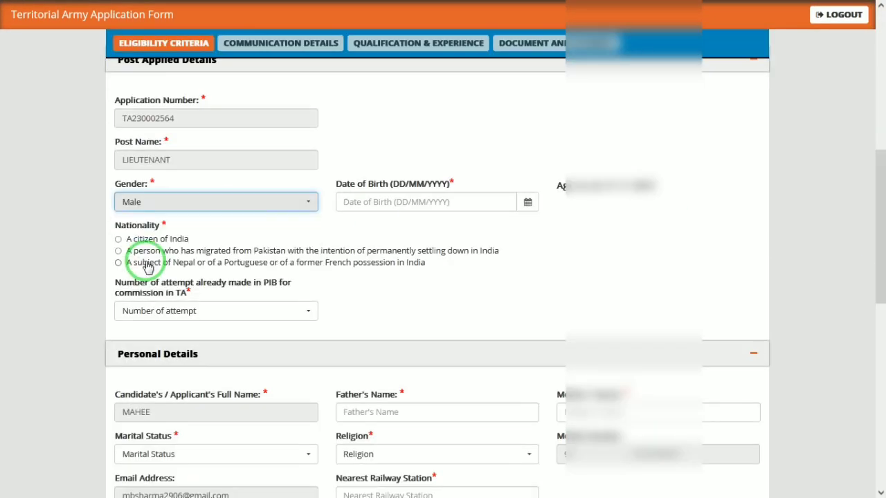
pyautogui.click(118, 239)
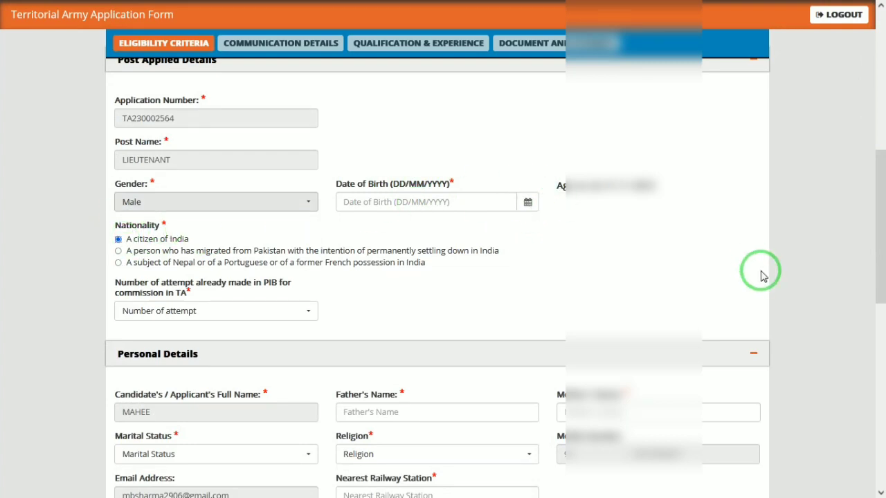
pyautogui.click(529, 203)
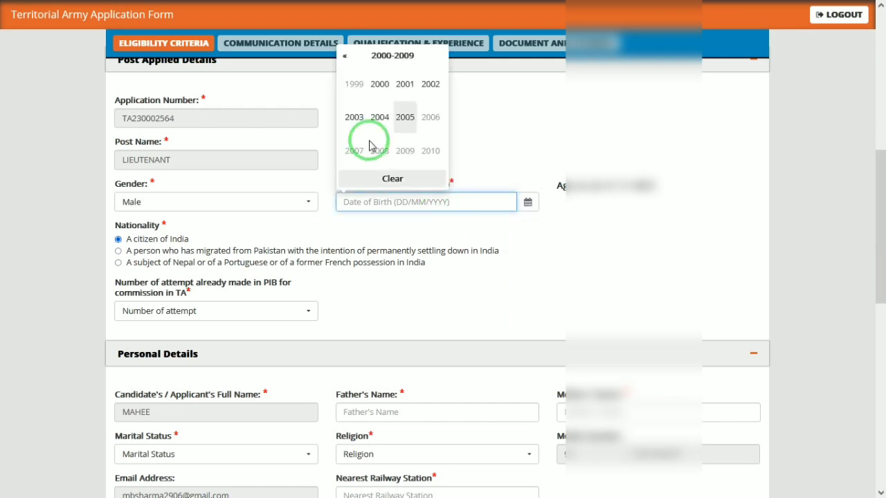
pyautogui.click(379, 84)
pyautogui.click(351, 84)
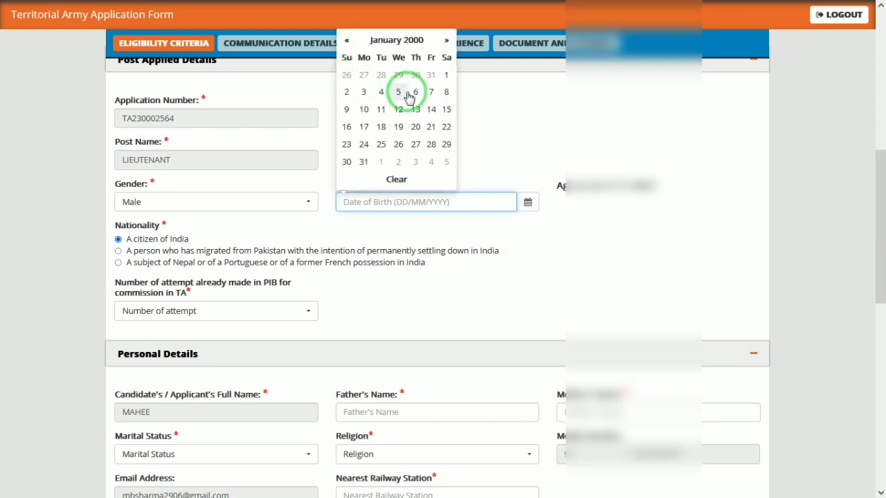
pyautogui.click(449, 74)
# Enter father's name Ram and mother's name Rama, marital status Unmarried, religion Hindu.
pyautogui.click(366, 409)
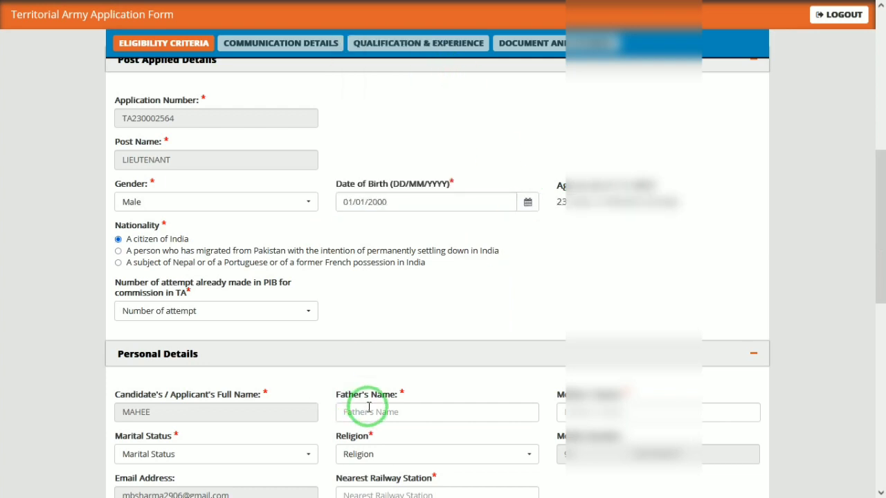
pyautogui.write('Ra')
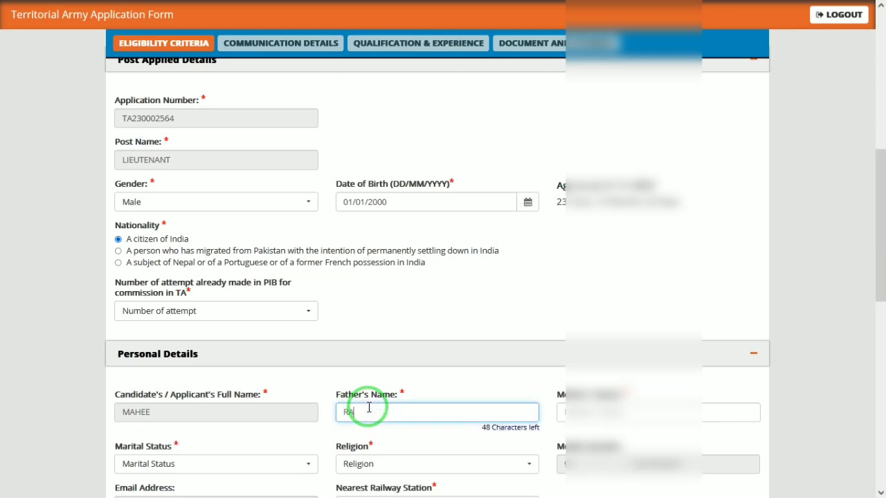
pyautogui.write('m')
pyautogui.press('Tab')
pyautogui.write('Ram')
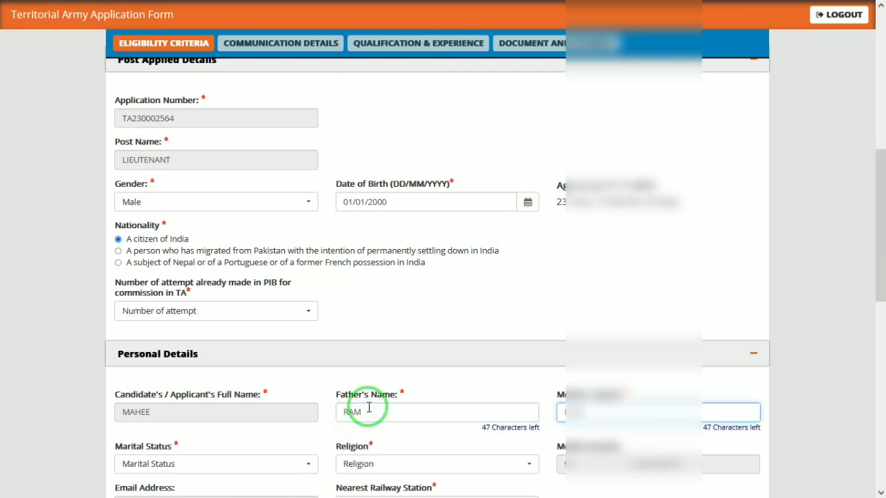
pyautogui.write('a')
pyautogui.press('Tab')
pyautogui.click(272, 465)
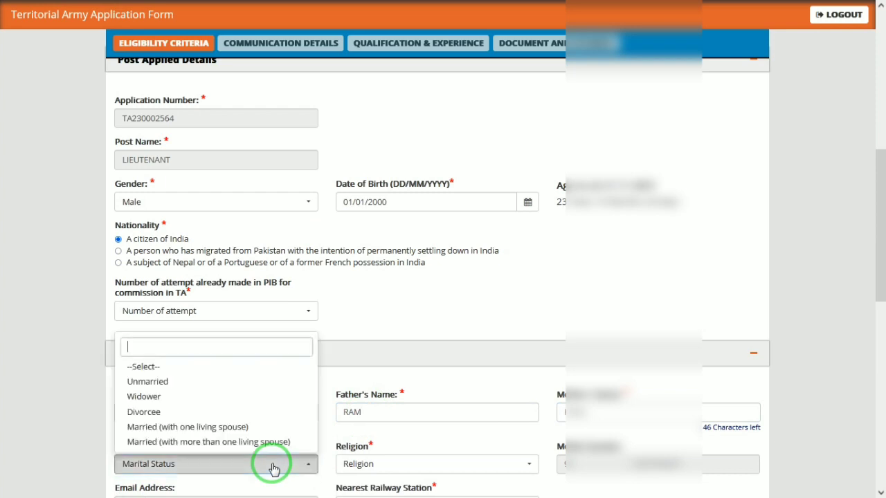
pyautogui.click(147, 383)
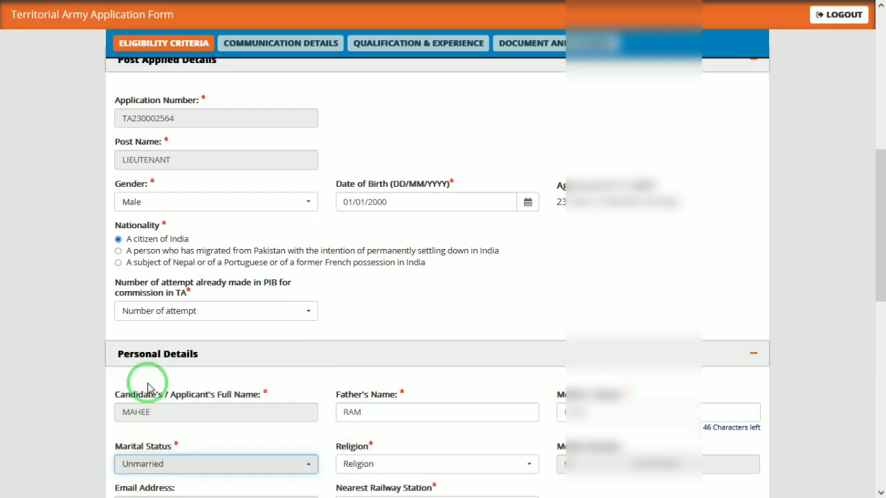
pyautogui.click(381, 466)
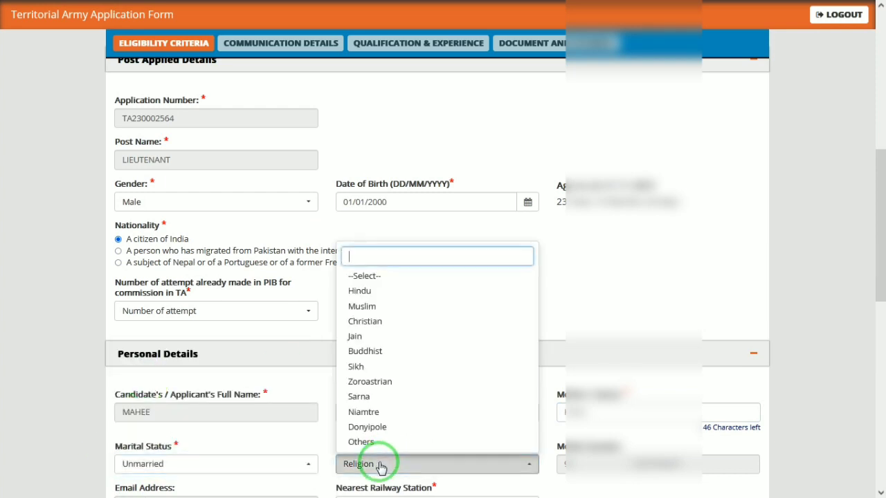
pyautogui.click(373, 296)
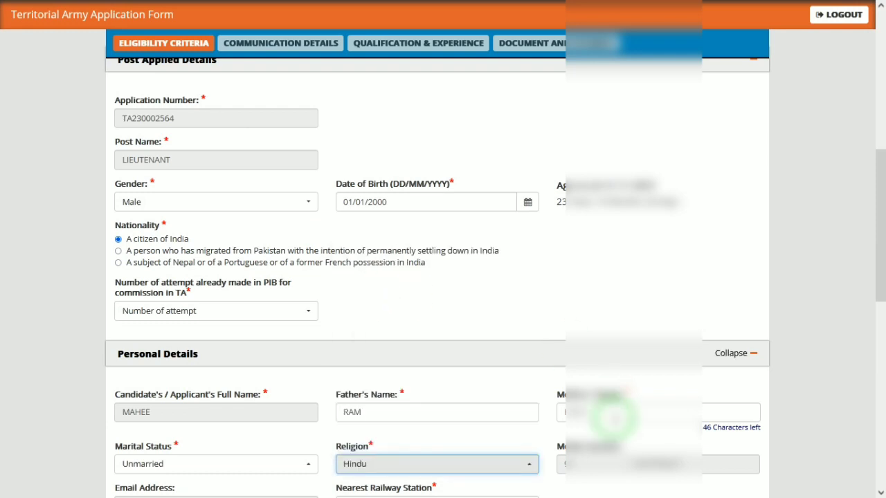
pyautogui.moveTo(875, 235); pyautogui.dragTo(876, 355)
# Enter MATHURA as the nearest railway station and scroll to the test city preferences.
pyautogui.click(360, 152)
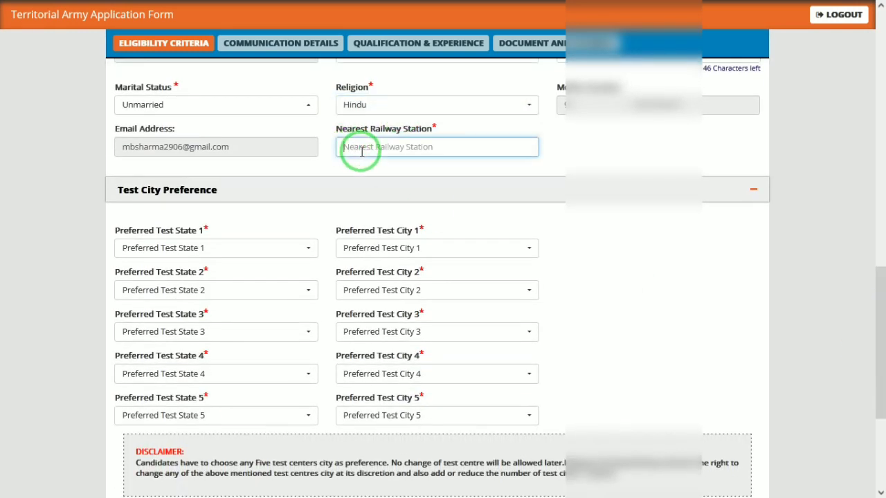
pyautogui.write('MATHURA JN')
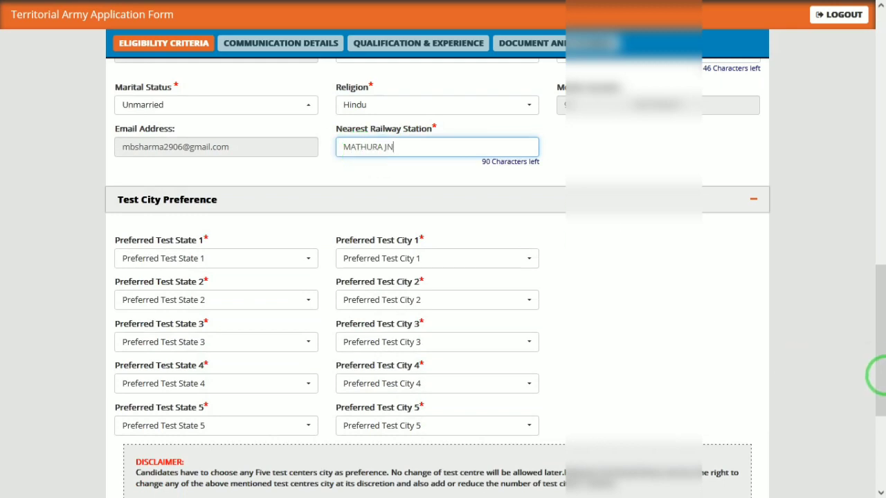
pyautogui.moveTo(874, 371); pyautogui.dragTo(870, 465)
pyautogui.moveTo(880, 379); pyautogui.dragTo(884, 359)
# Set the first test preference to Uttar Pradesh state and Agra city.
pyautogui.click(257, 123)
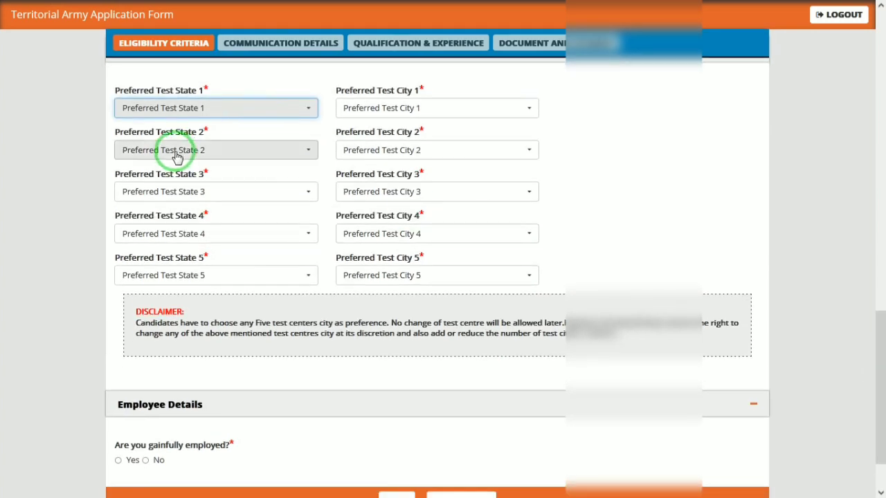
pyautogui.click(224, 116)
pyautogui.write('UT')
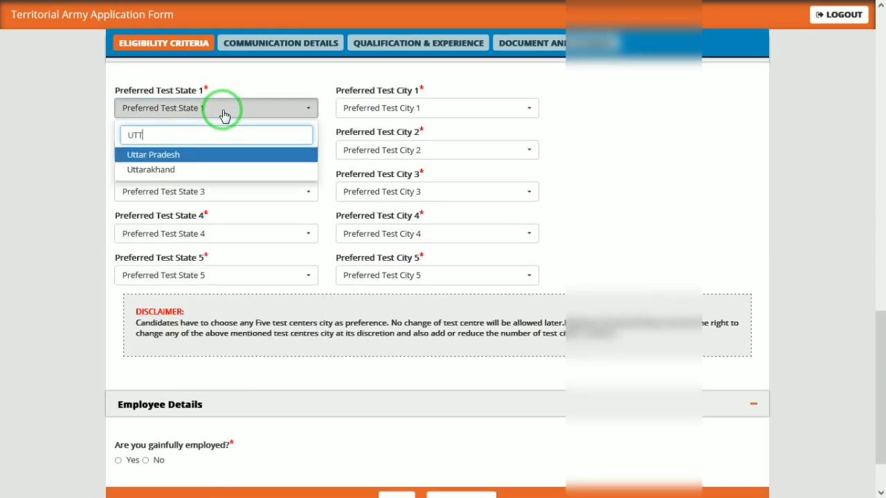
pyautogui.write('T')
pyautogui.press('Return')
pyautogui.click(412, 109)
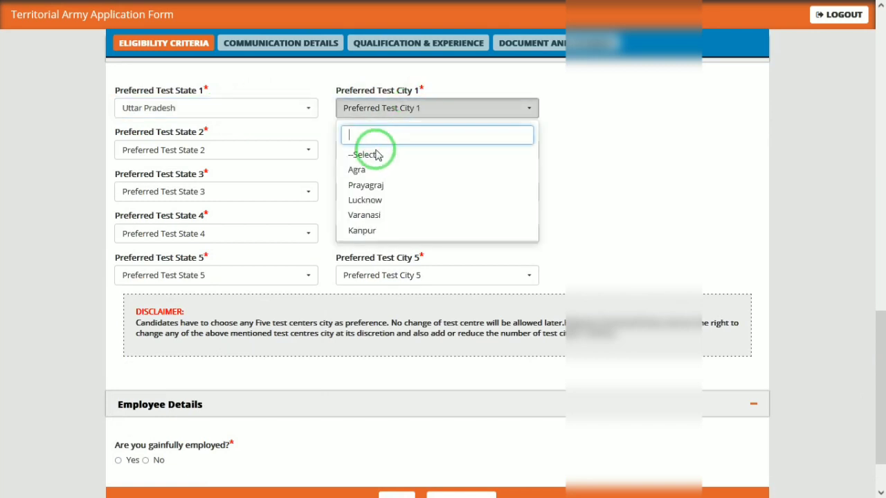
pyautogui.click(373, 173)
# Set the second preference to Assam/Guwahati and the third to Andhra Pradesh/Nellore.
pyautogui.click(251, 152)
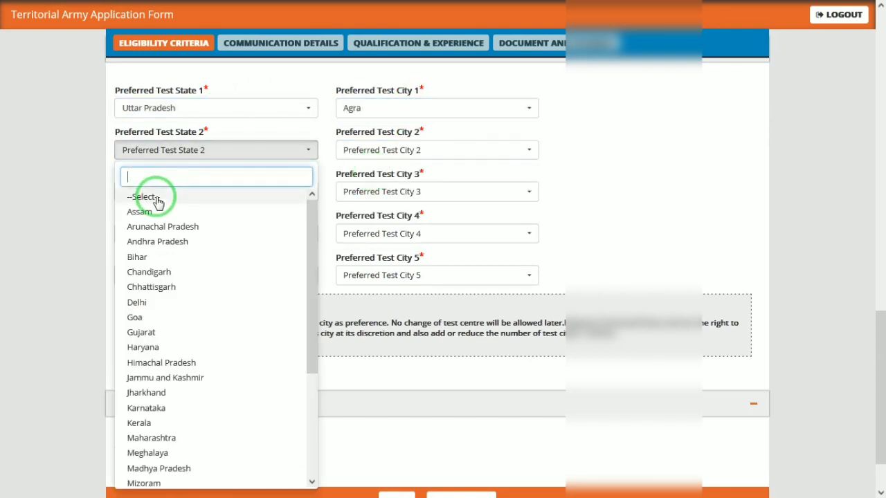
pyautogui.click(158, 213)
pyautogui.click(395, 148)
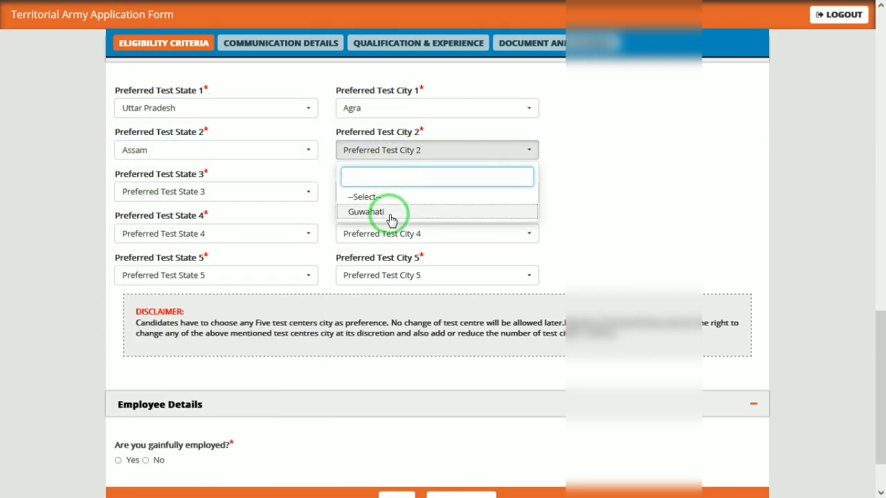
pyautogui.click(390, 211)
pyautogui.click(138, 193)
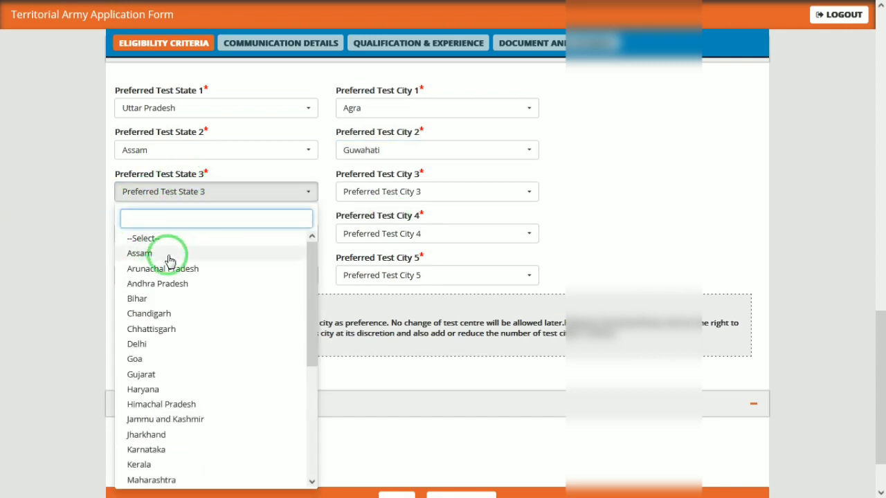
pyautogui.click(170, 254)
pyautogui.click(242, 191)
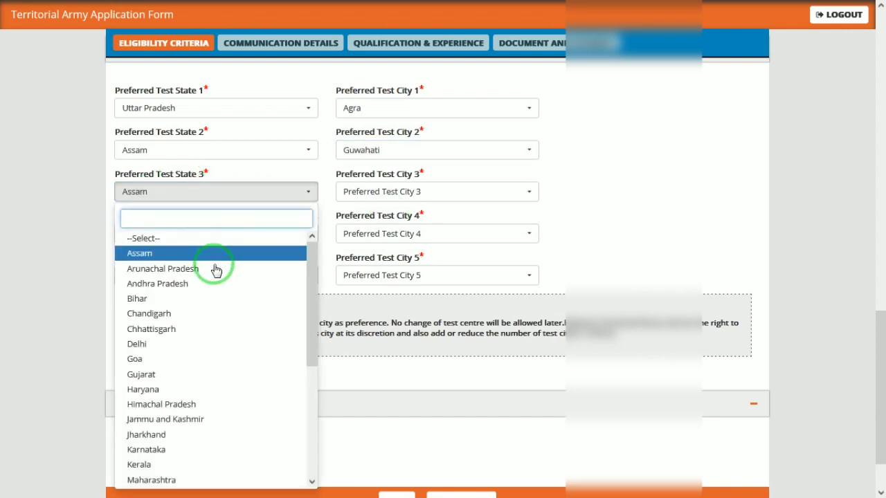
pyautogui.click(186, 288)
pyautogui.click(411, 192)
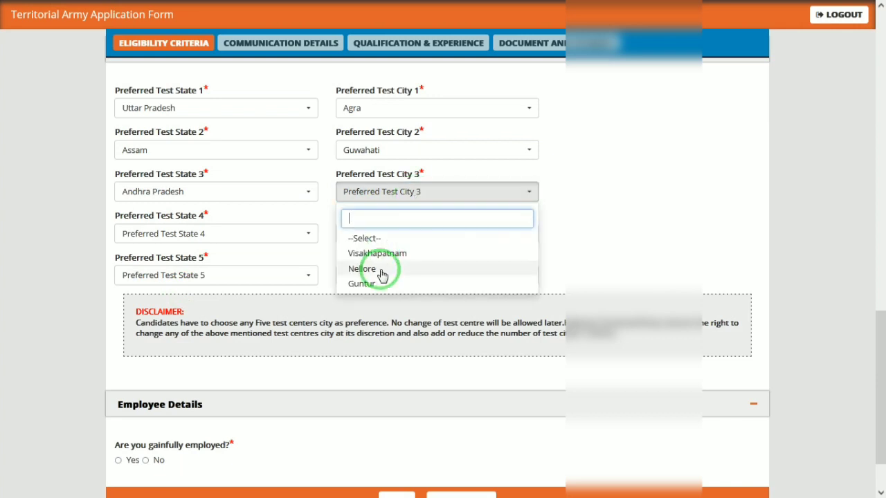
pyautogui.click(382, 275)
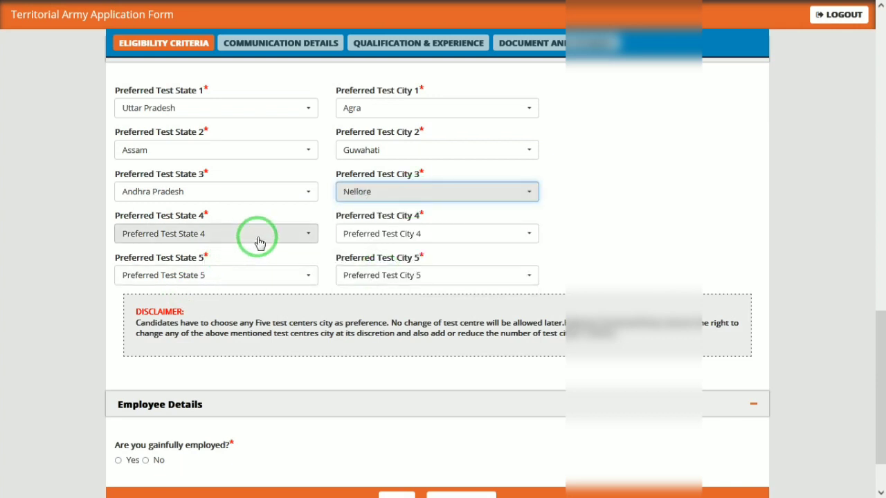
# Set the fourth preference to Chhattisgarh/Bhilai Nagar and the fifth to Delhi/Delhi/NCR.
pyautogui.click(256, 238)
pyautogui.click(156, 371)
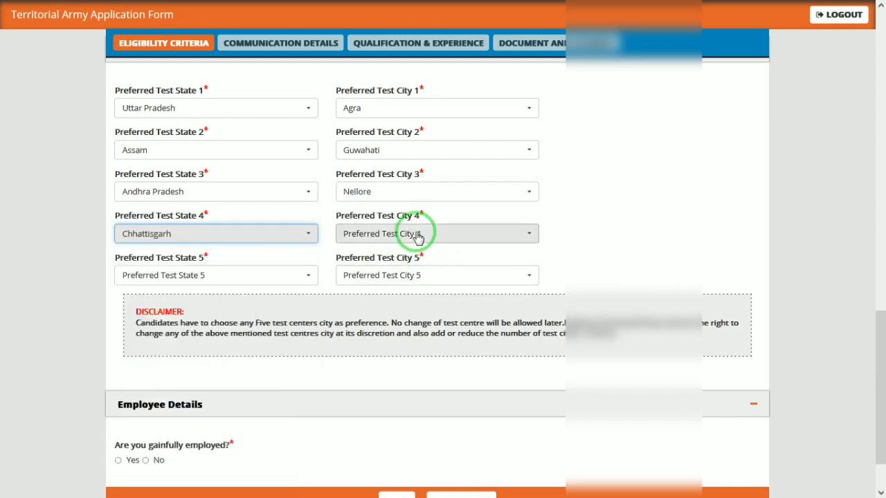
pyautogui.click(413, 238)
pyautogui.click(371, 295)
pyautogui.click(247, 277)
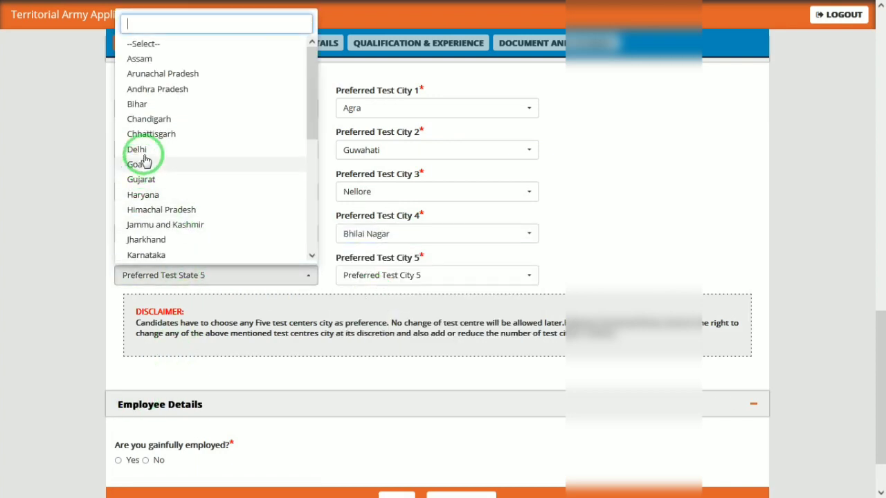
pyautogui.click(145, 150)
pyautogui.click(434, 283)
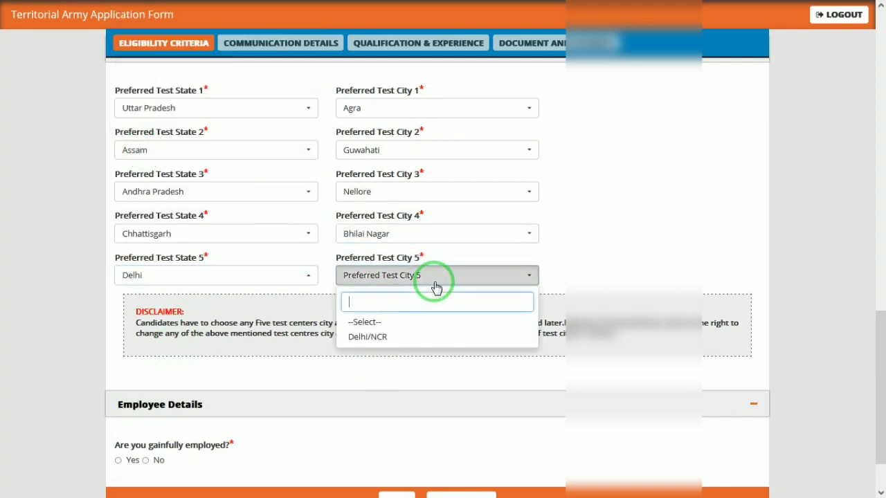
pyautogui.click(367, 336)
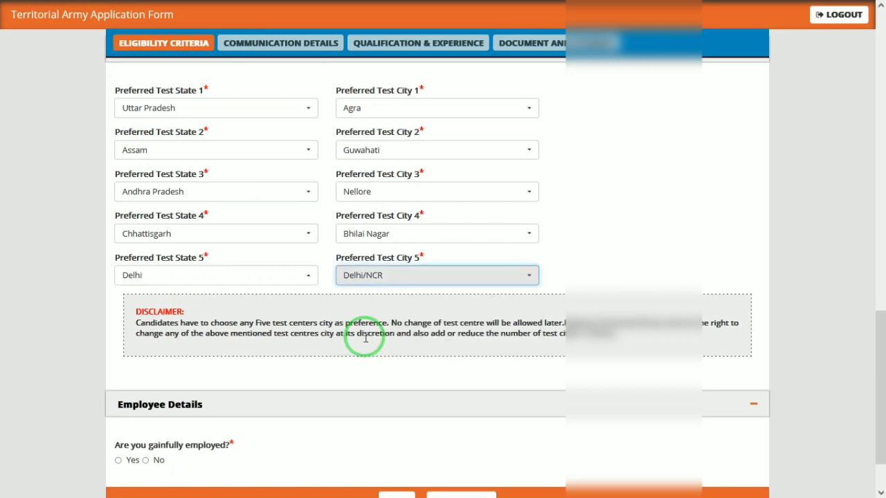
# Answer Yes to being gainfully employed, after dismissing the not-eligible warning from No.
pyautogui.click(145, 461)
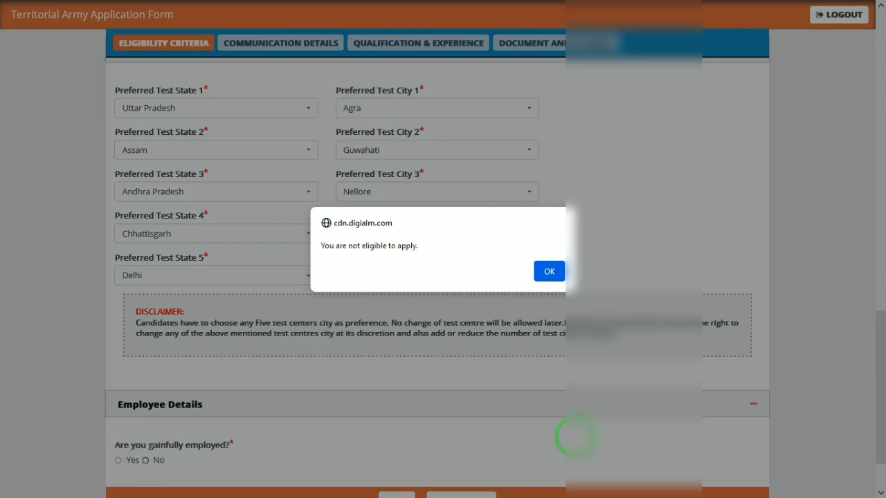
pyautogui.click(550, 271)
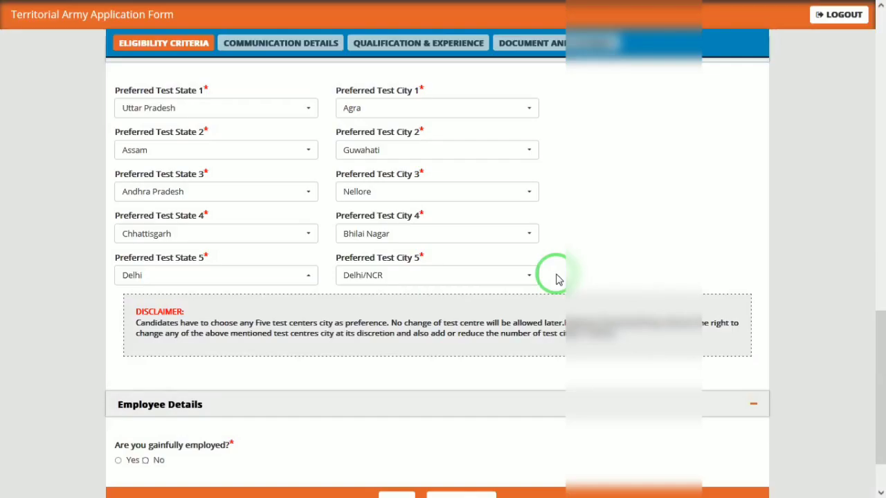
pyautogui.click(118, 460)
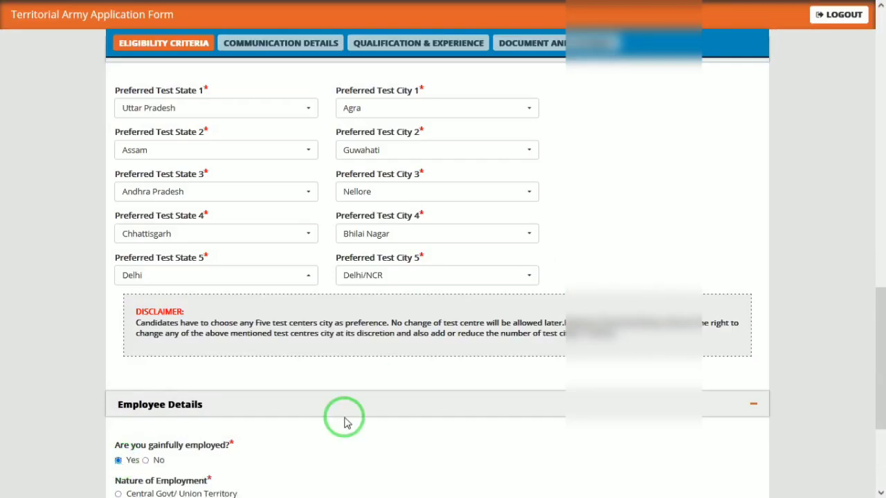
pyautogui.moveTo(877, 352); pyautogui.dragTo(882, 429)
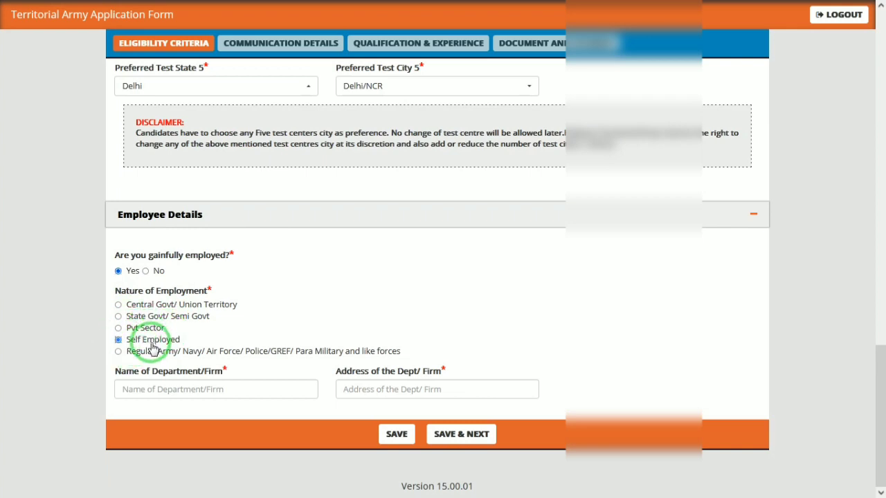
# Enter the self-employed firm's name and address and save the eligibility details.
pyautogui.click(200, 386)
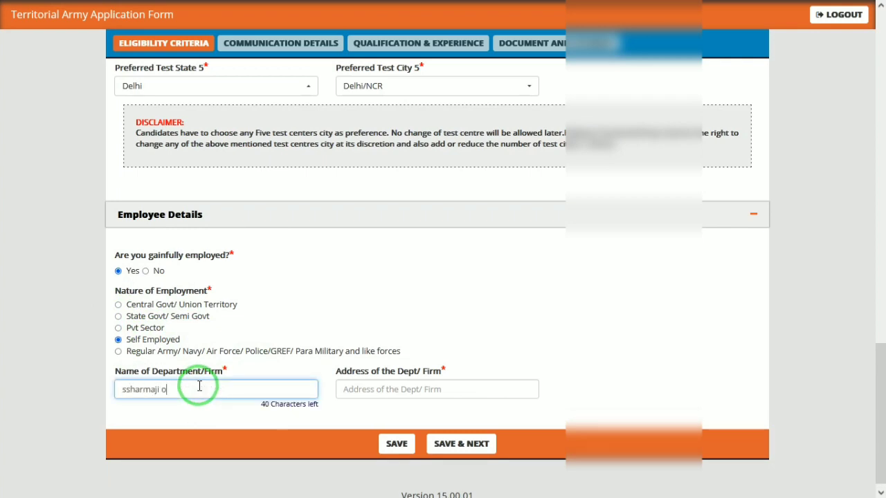
pyautogui.write('ssharmaji online')
pyautogui.press('Tab')
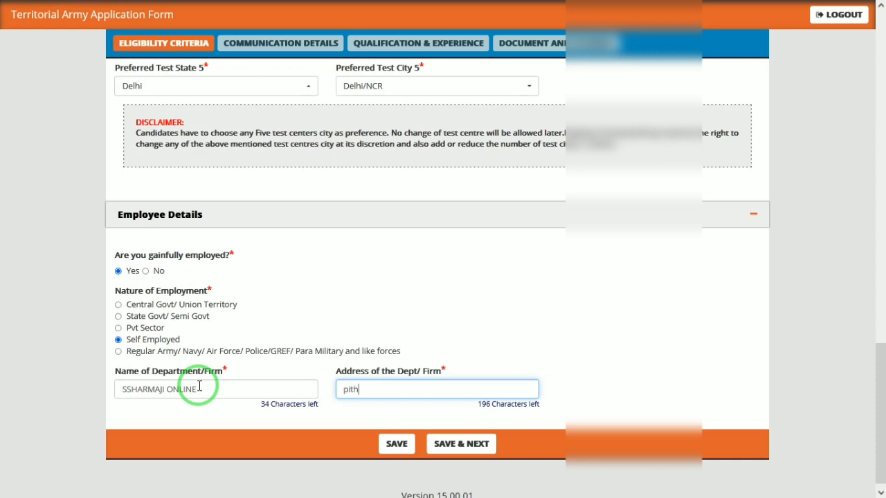
pyautogui.click(460, 443)
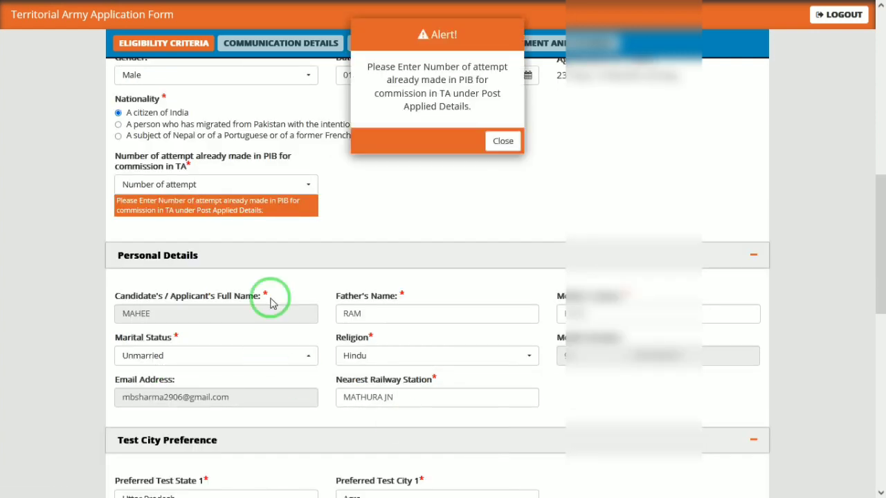
# Close the alert, set previous PIB attempts to 0, and save the eligibility page.
pyautogui.click(503, 141)
pyautogui.click(236, 187)
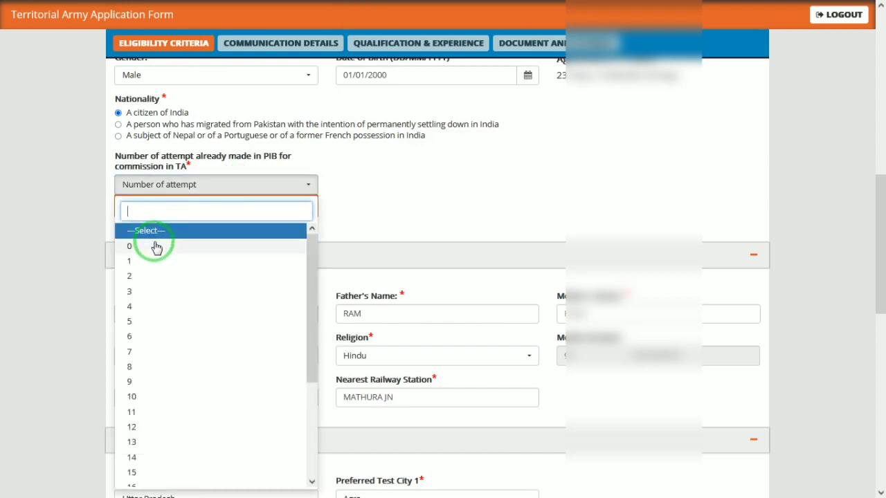
pyautogui.click(154, 245)
pyautogui.moveTo(875, 293); pyautogui.dragTo(882, 427)
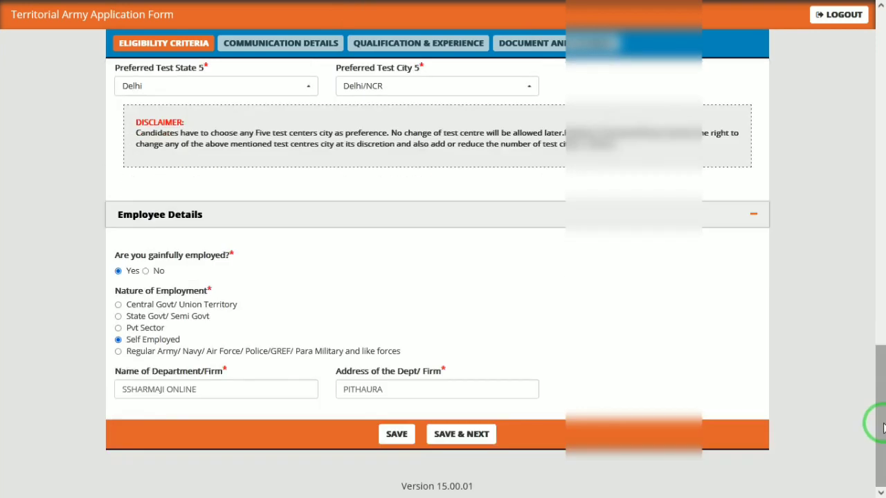
pyautogui.click(462, 440)
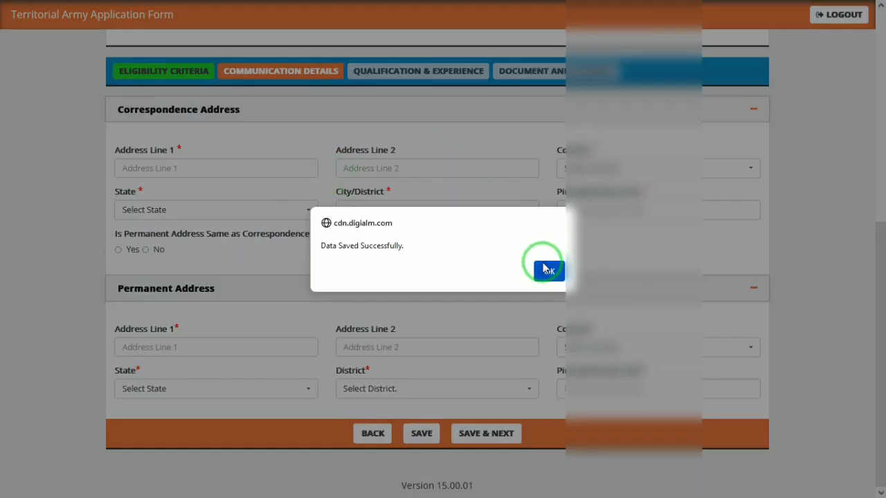
# Dismiss the saved confirmation and enter the two correspondence address lines.
pyautogui.click(548, 270)
pyautogui.click(149, 172)
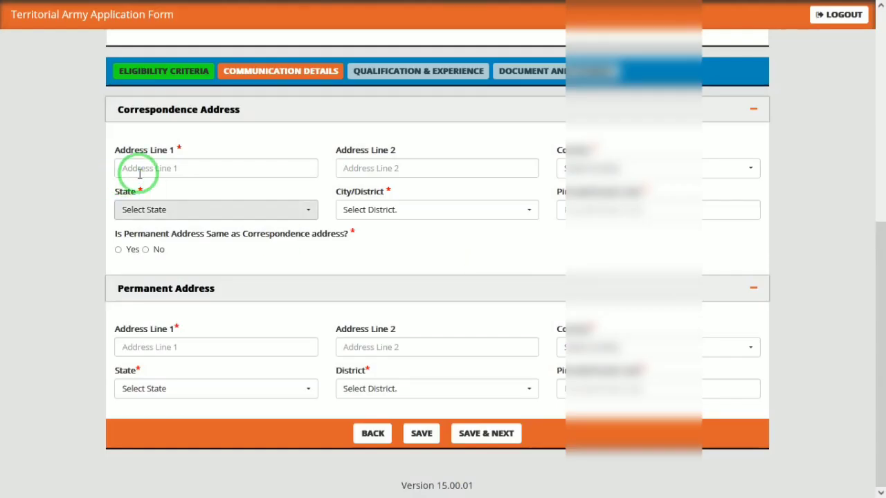
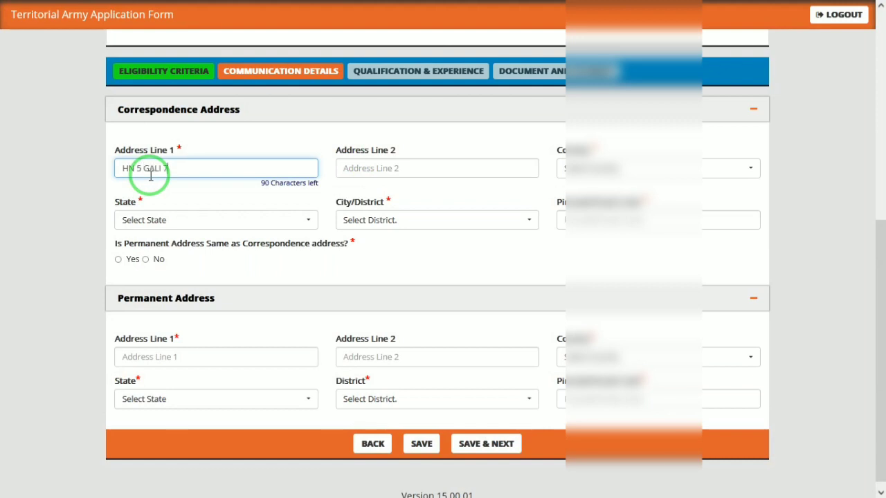
pyautogui.press('Tab')
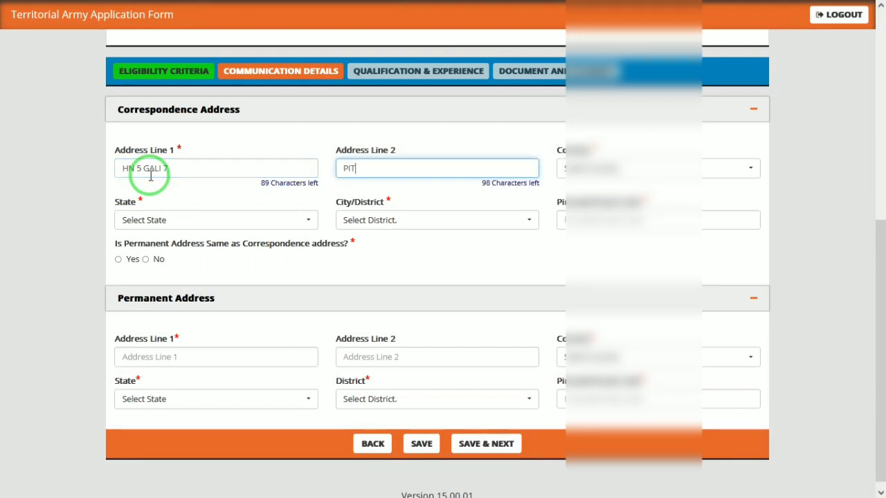
pyautogui.press('Tab')
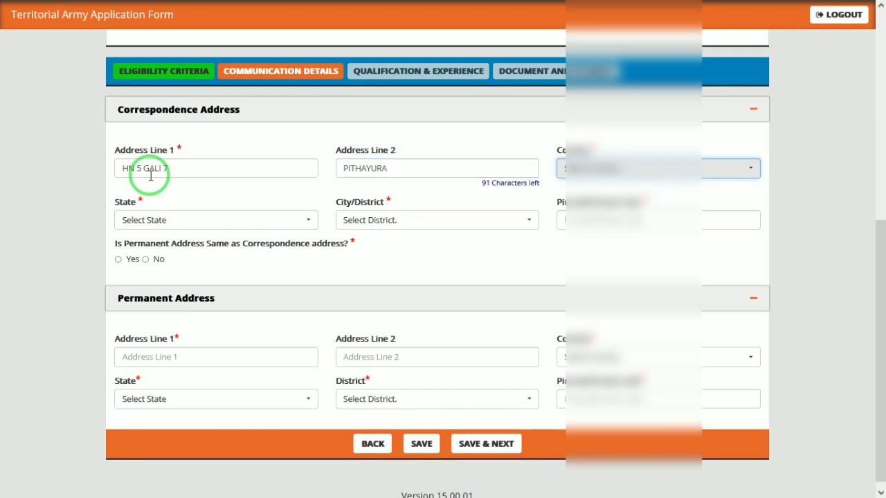
# Choose the country, state Uttar Pradesh and district Mathura for the correspondence address.
pyautogui.press('Return')
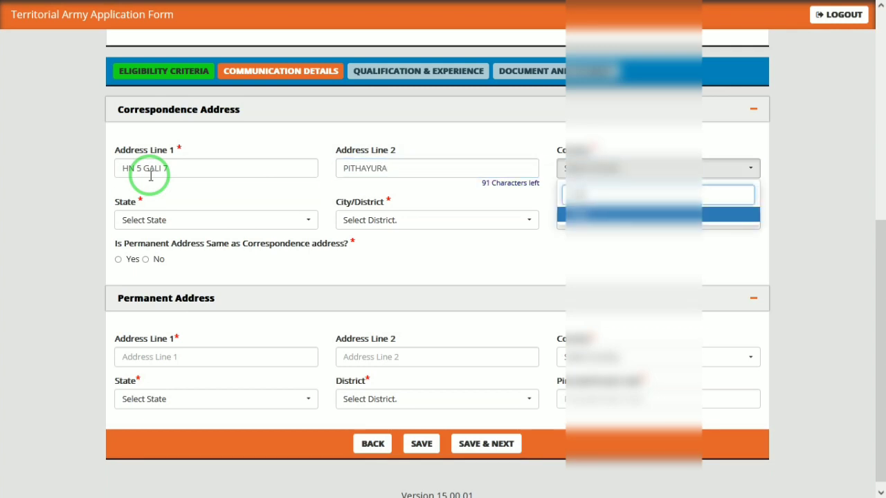
pyautogui.press('Return')
pyautogui.press('Tab')
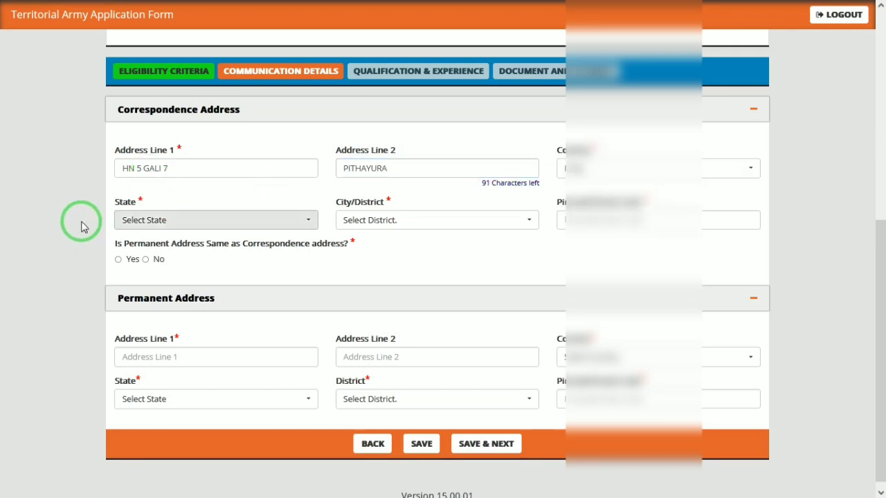
pyautogui.click(138, 220)
pyautogui.write('UTTA')
pyautogui.press('Return')
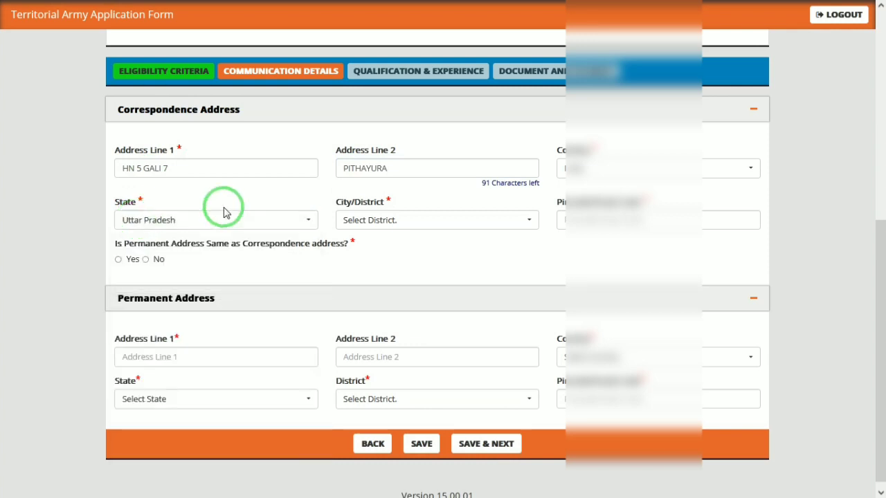
pyautogui.press('Tab')
pyautogui.click(356, 220)
pyautogui.write('MATH')
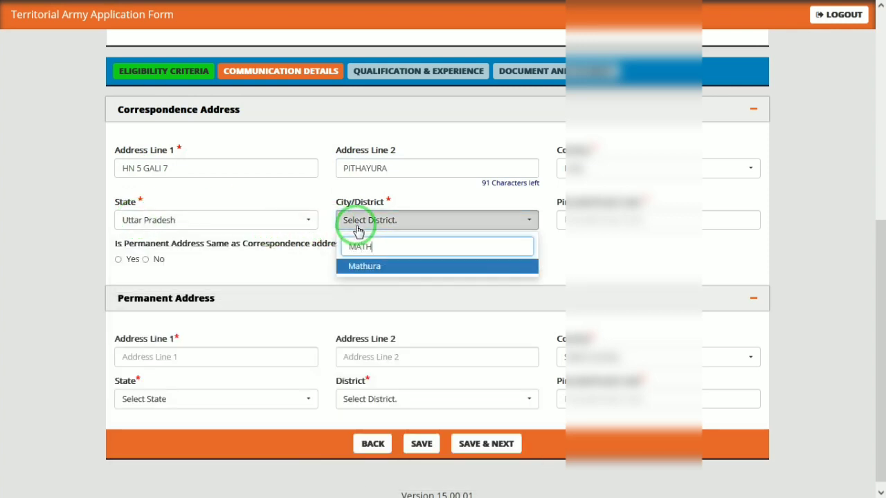
pyautogui.press('Return')
# Enter the pincode, mark the permanent address as the same, and save communication details.
pyautogui.press('Tab')
pyautogui.write('2')
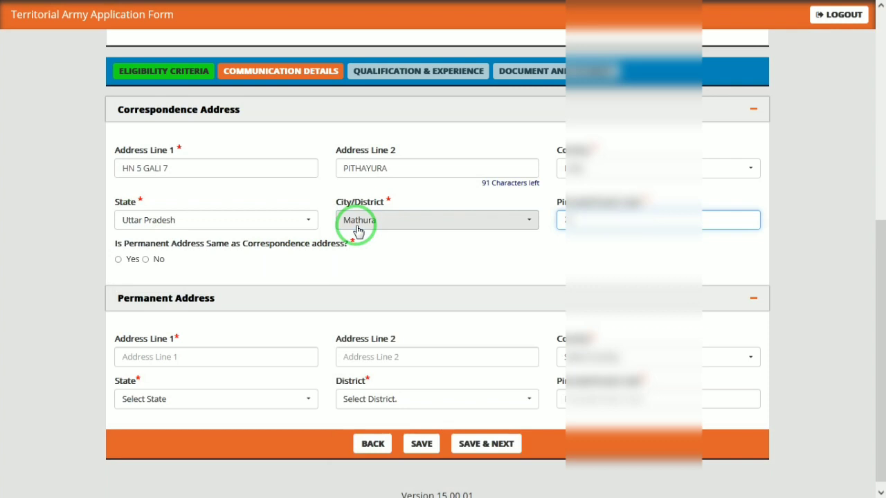
pyautogui.write('81001')
pyautogui.press('Tab')
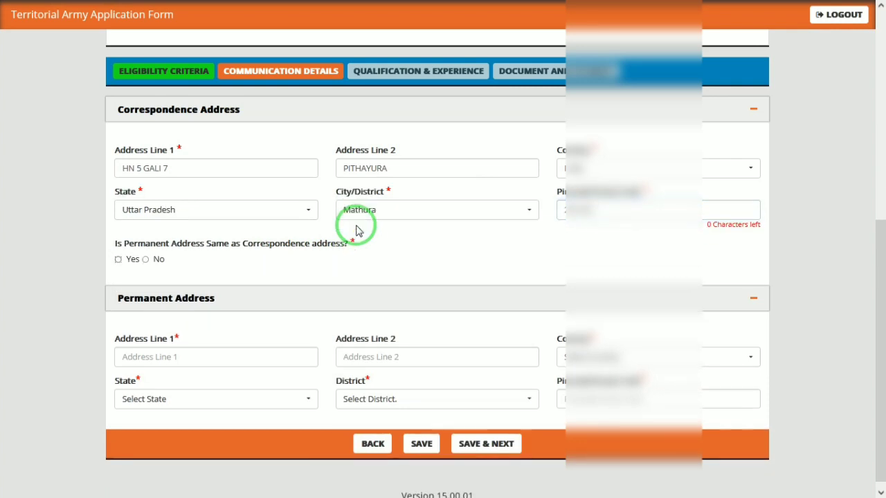
pyautogui.press('space')
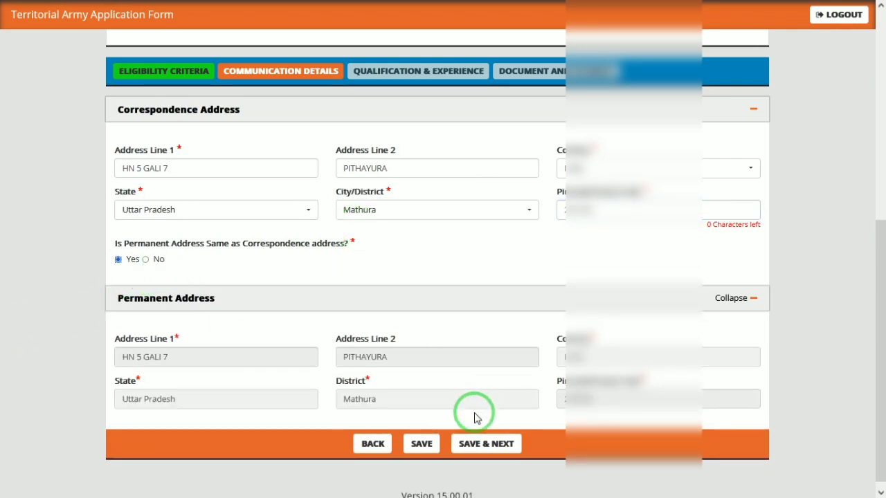
pyautogui.click(480, 443)
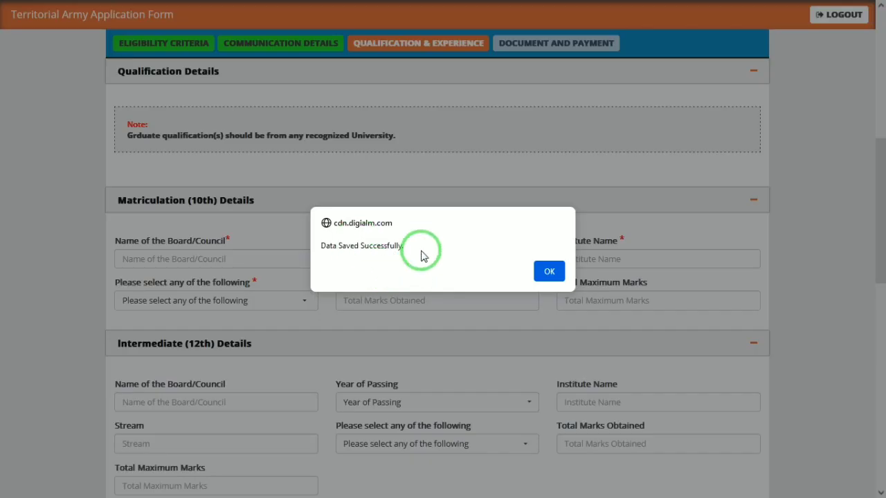
# Enter the 10th board UP, passing year 2013 and institute JANTA.
pyautogui.click(552, 282)
pyautogui.click(252, 256)
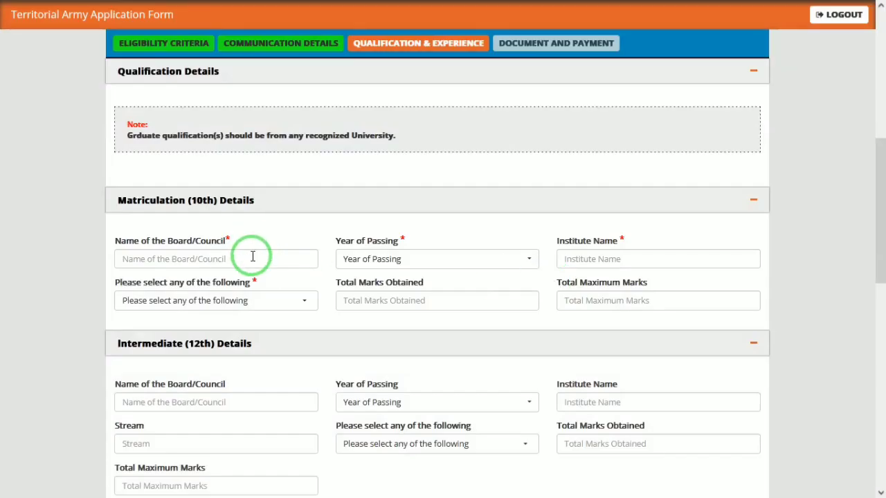
pyautogui.write('UP')
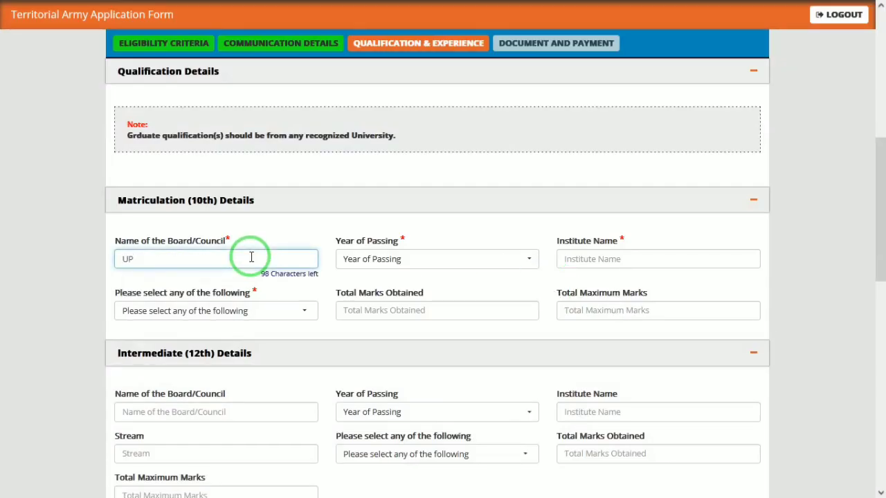
pyautogui.press('Tab')
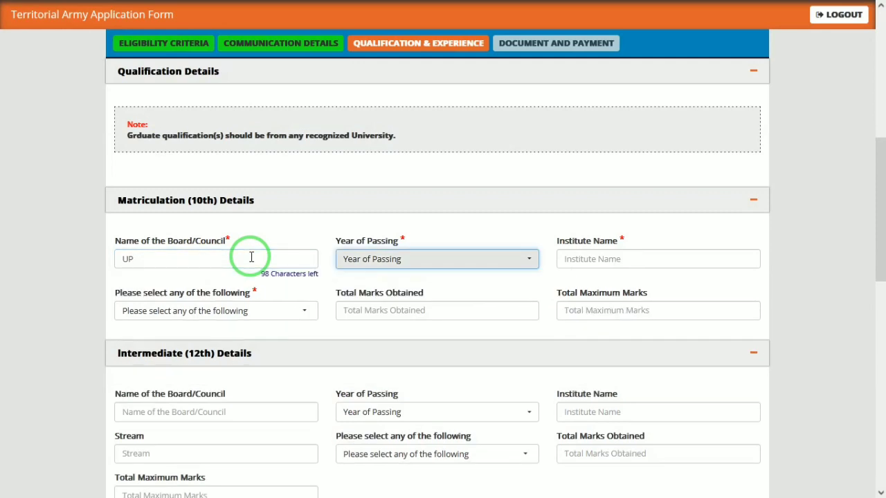
pyautogui.click(404, 260)
pyautogui.write('20')
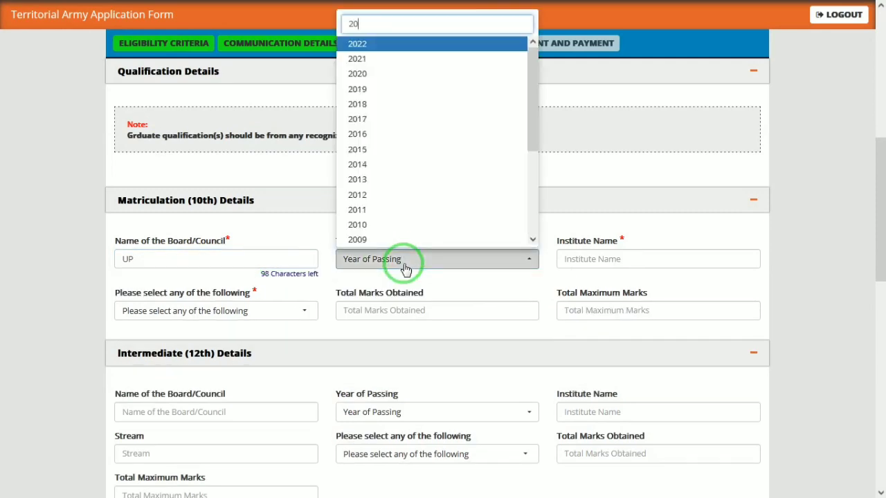
pyautogui.write('13')
pyautogui.press('Return')
pyautogui.press('Tab')
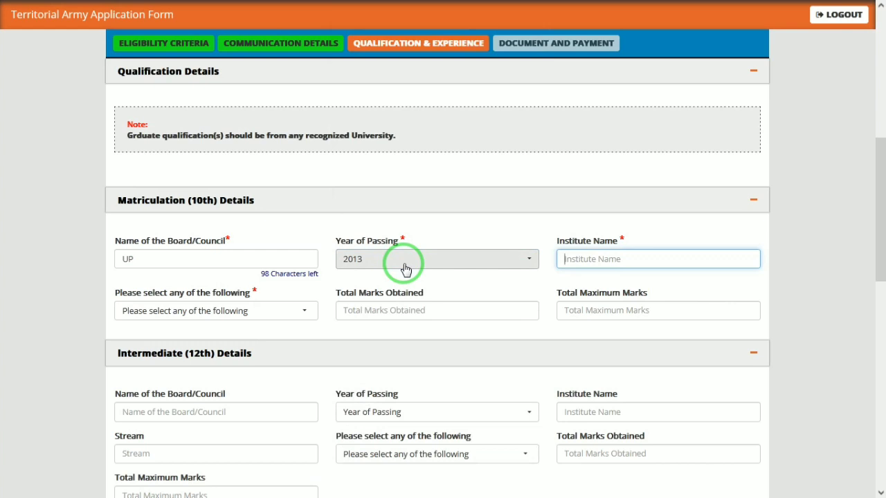
pyautogui.write('JANTA')
pyautogui.press('Tab')
# Choose the Percentage marks type and enter 555 of 600 marks to get 92.50%.
pyautogui.click(207, 315)
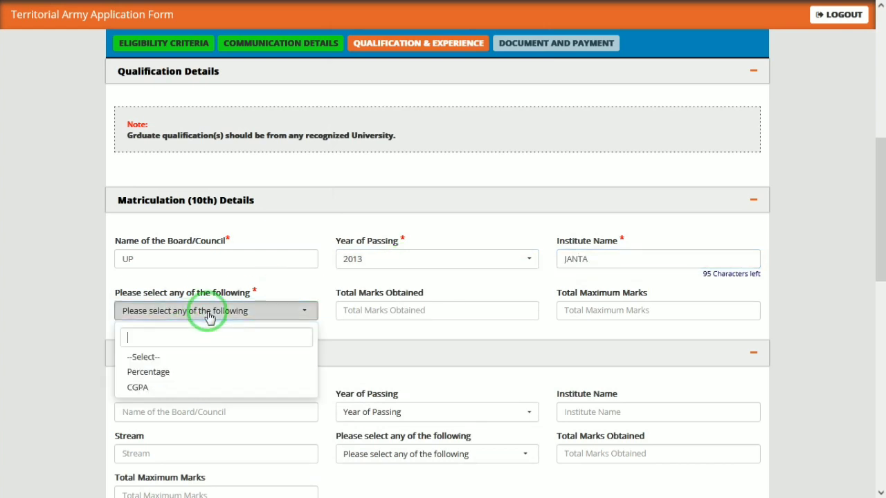
pyautogui.click(147, 371)
pyautogui.click(341, 318)
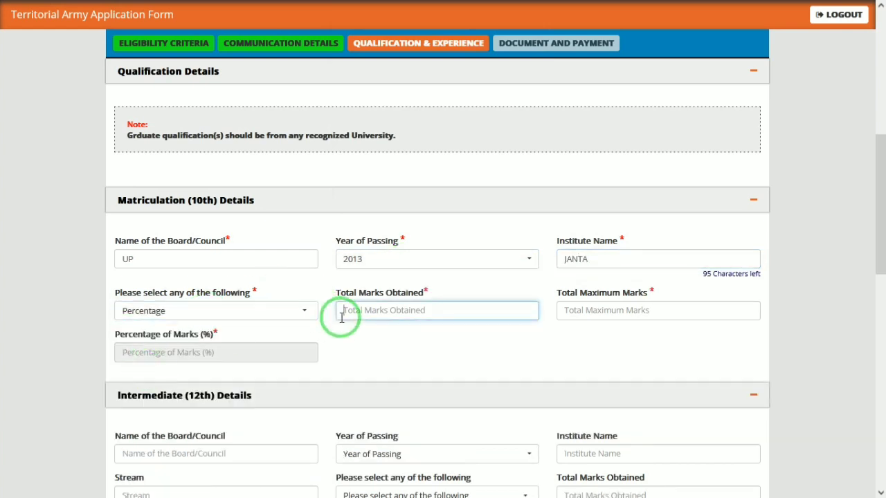
pyautogui.write('555')
pyautogui.press('Tab')
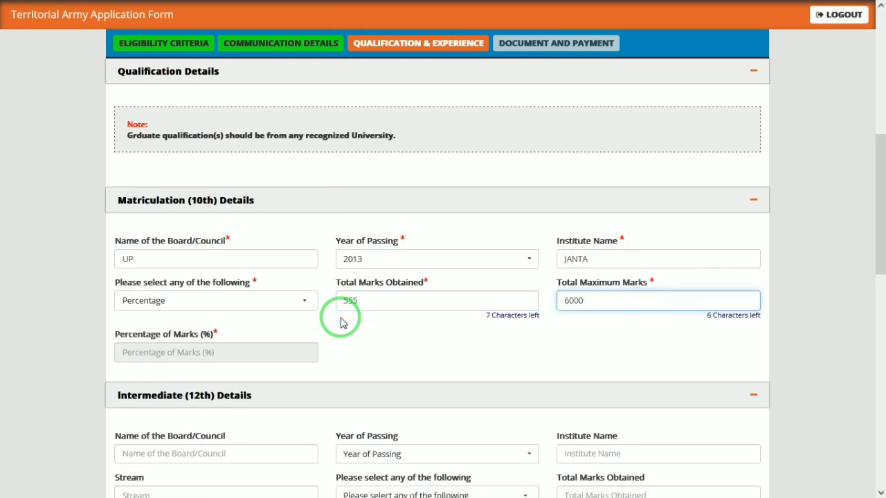
pyautogui.press('Tab')
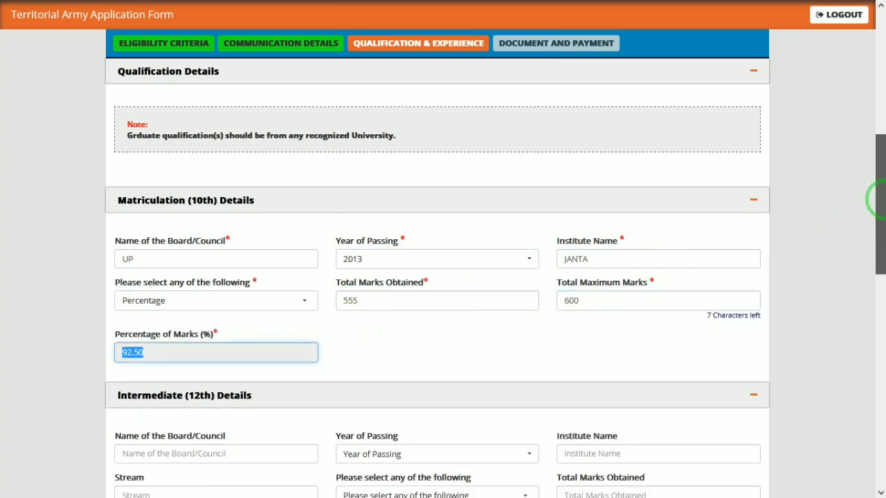
pyautogui.moveTo(877, 198); pyautogui.dragTo(875, 273)
# Enter the 12th board UP, passing year 2015 and stream PCM HINDI ENGLISH.
pyautogui.click(156, 242)
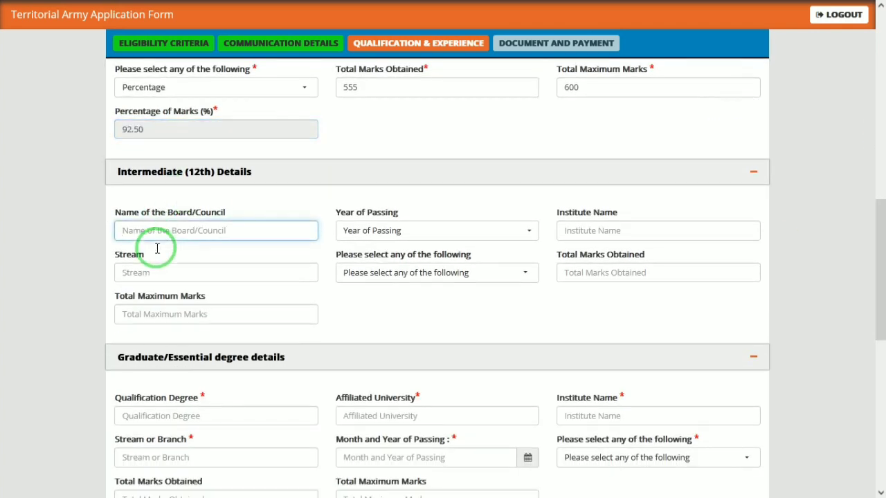
pyautogui.write('UP')
pyautogui.press('Tab')
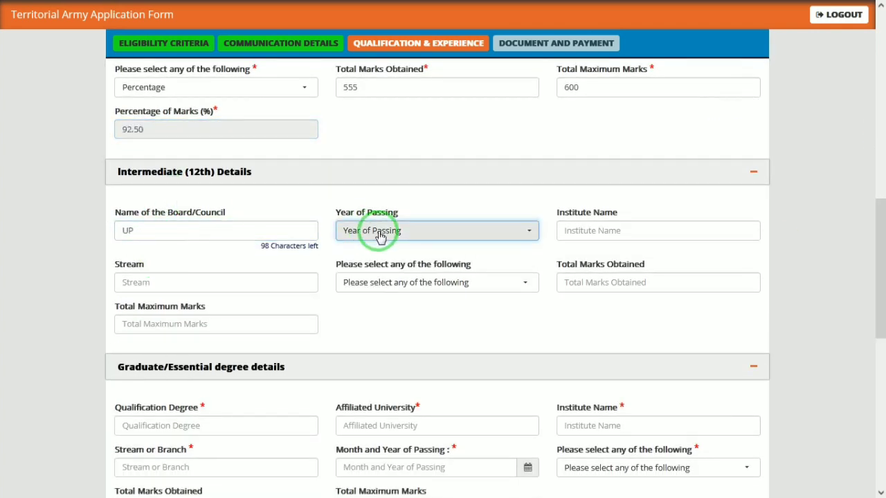
pyautogui.click(408, 229)
pyautogui.write('2015')
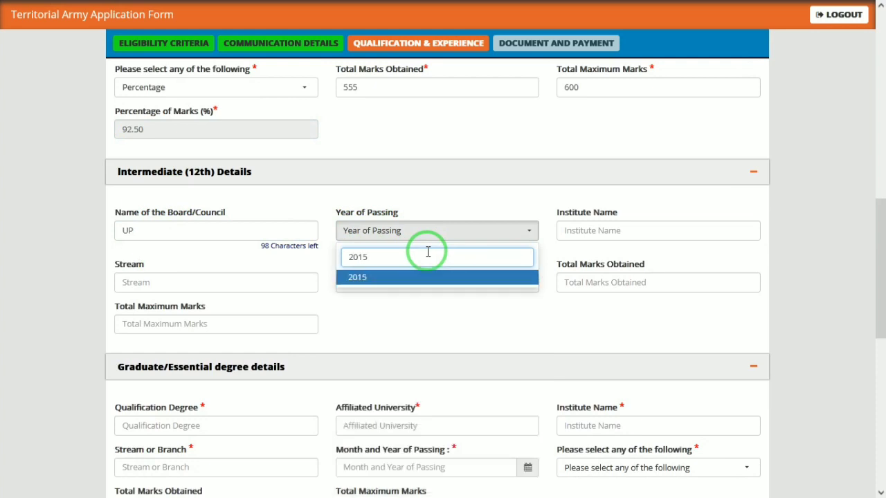
pyautogui.press('Tab')
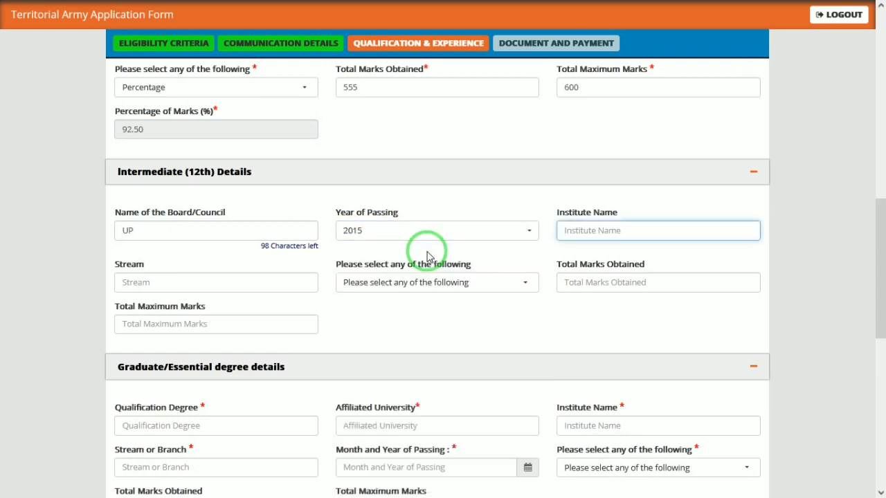
pyautogui.press('Tab')
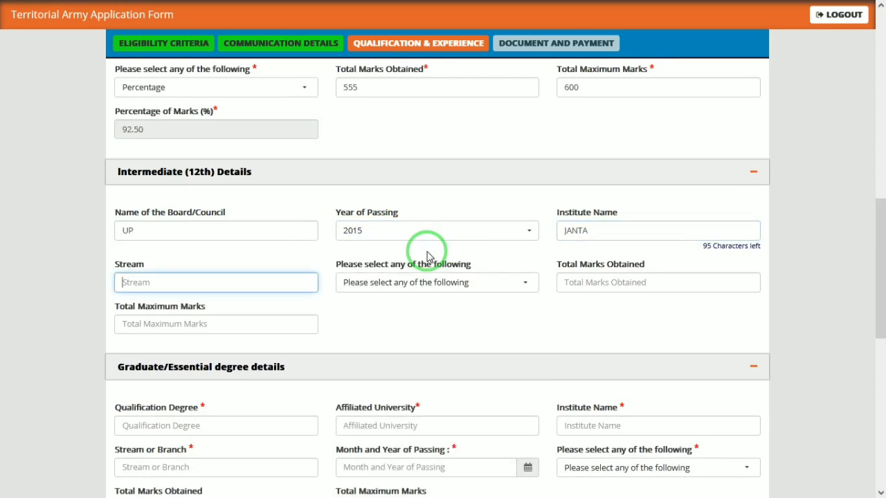
pyautogui.write('PCM HINDI ENGL')
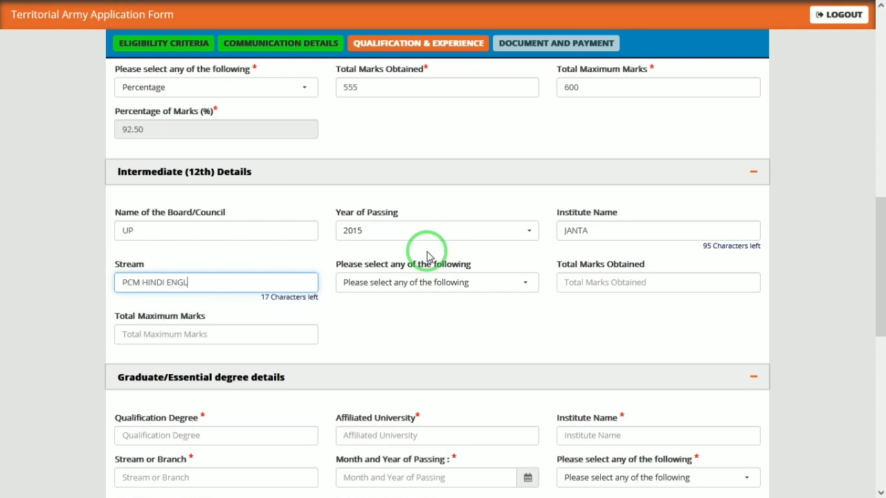
pyautogui.write('ISH')
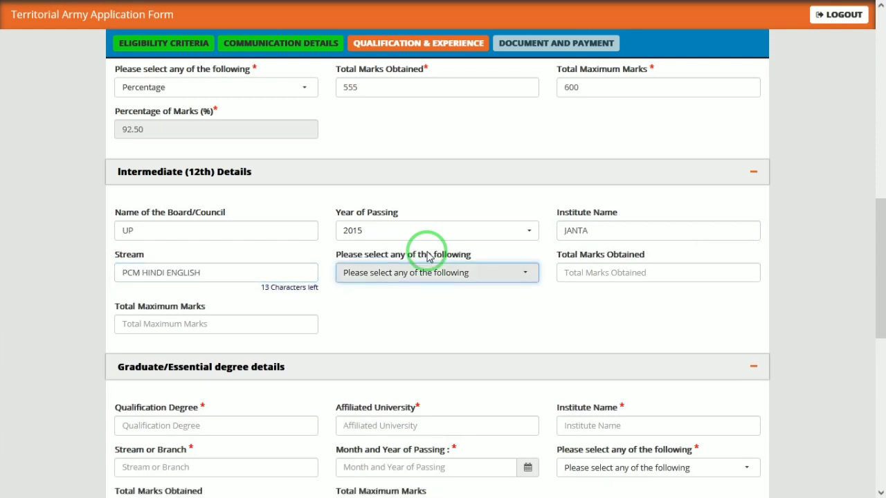
# Choose Percentage and enter 555 of 600 marks for the 12th, giving 92.50%.
pyautogui.click(457, 272)
pyautogui.click(379, 334)
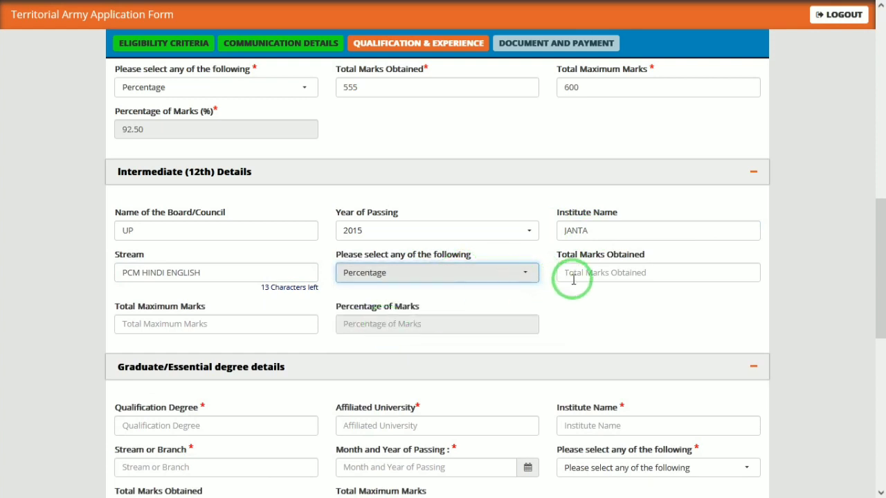
pyautogui.click(573, 277)
pyautogui.write('555')
pyautogui.press('Tab')
pyautogui.write('60')
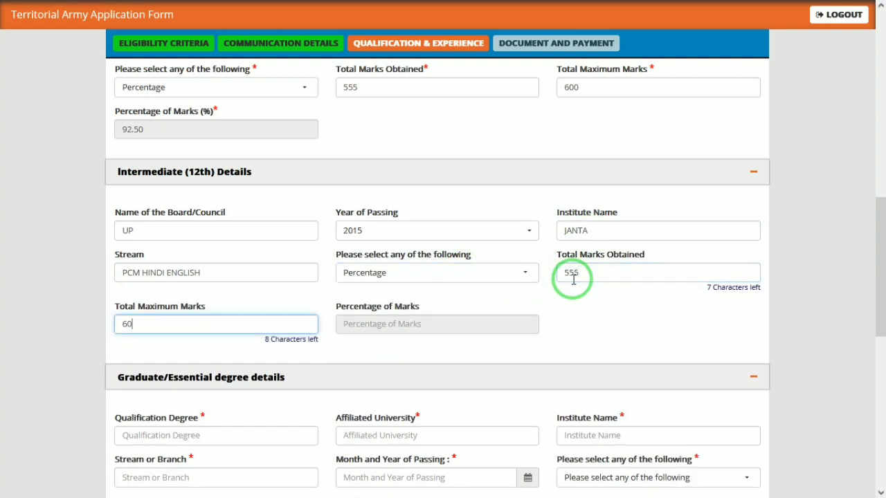
pyautogui.write('0')
pyautogui.press('Tab')
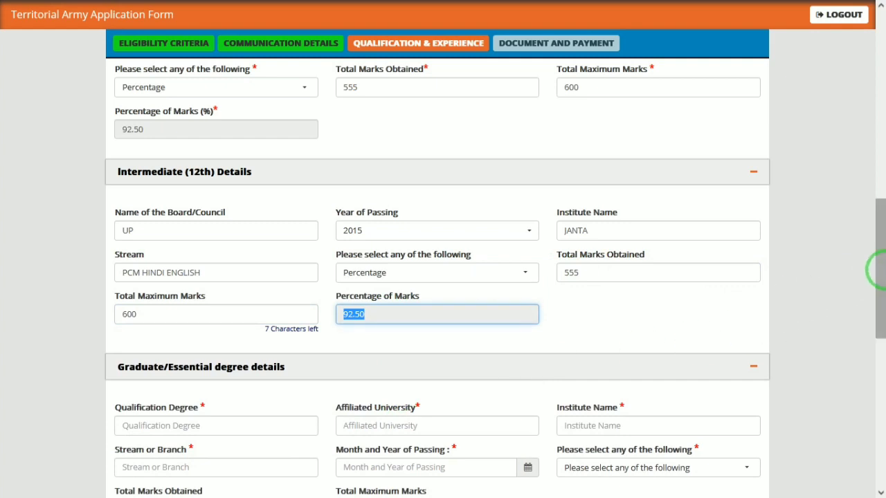
pyautogui.moveTo(876, 269); pyautogui.dragTo(876, 332)
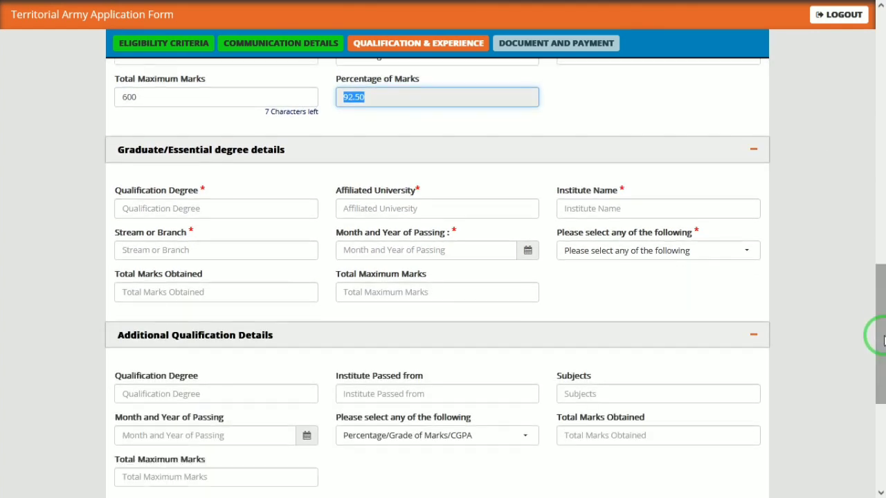
# Enter graduate degree BA, university DRBRAU, institute OASIS and stream ART.
pyautogui.click(209, 213)
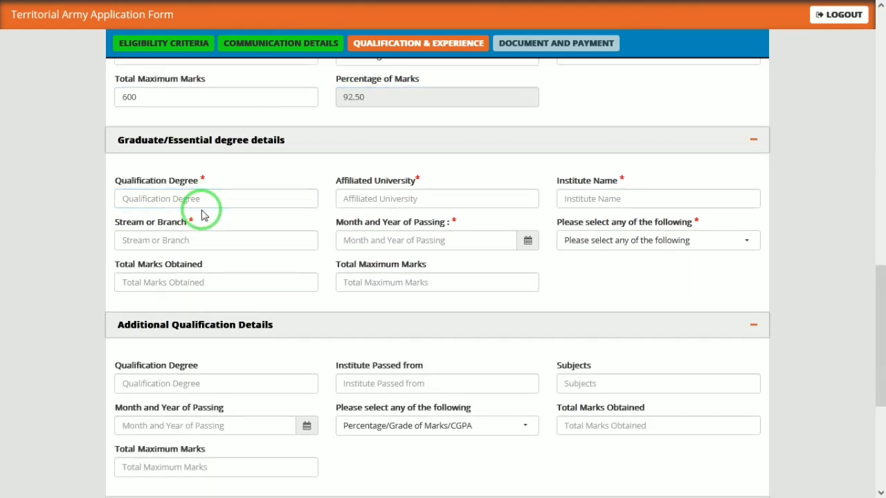
pyautogui.click(204, 199)
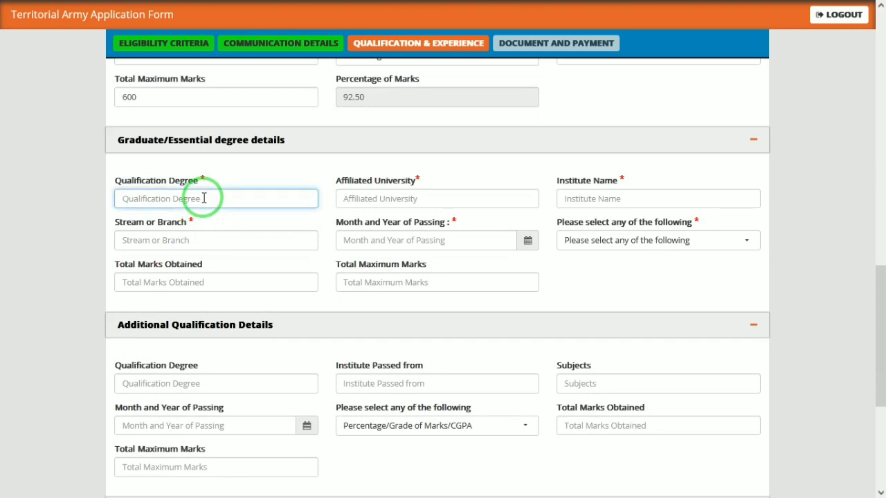
pyautogui.write('BA')
pyautogui.press('Tab')
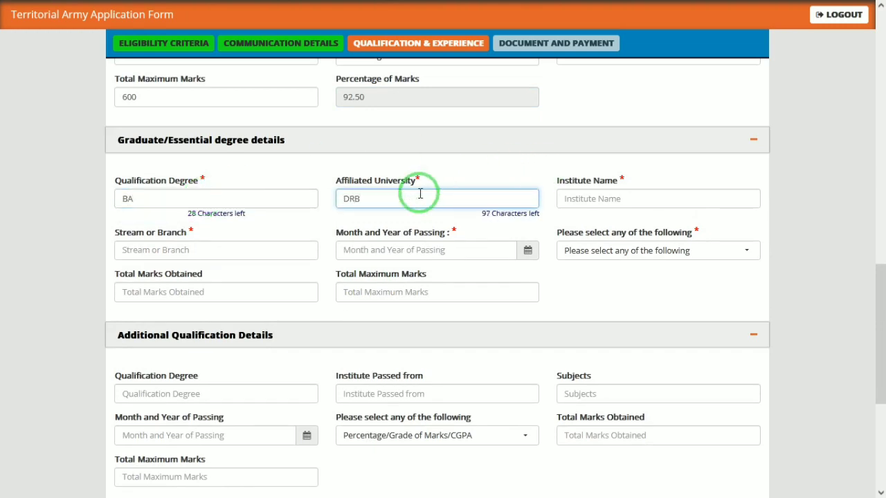
pyautogui.write('DRBRAU')
pyautogui.press('Tab')
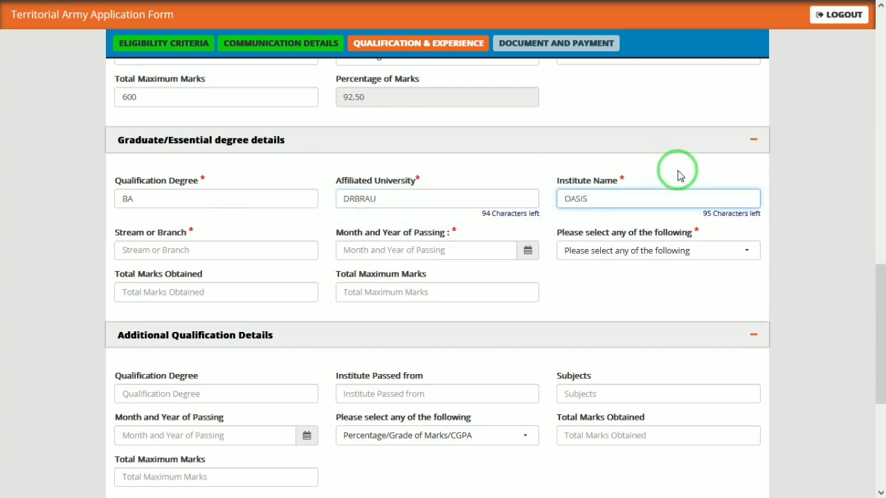
pyautogui.click(249, 244)
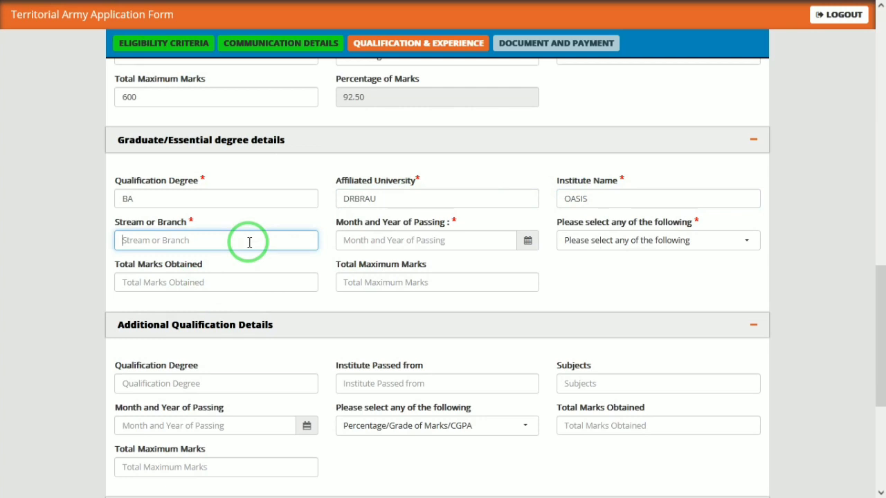
pyautogui.write('ART')
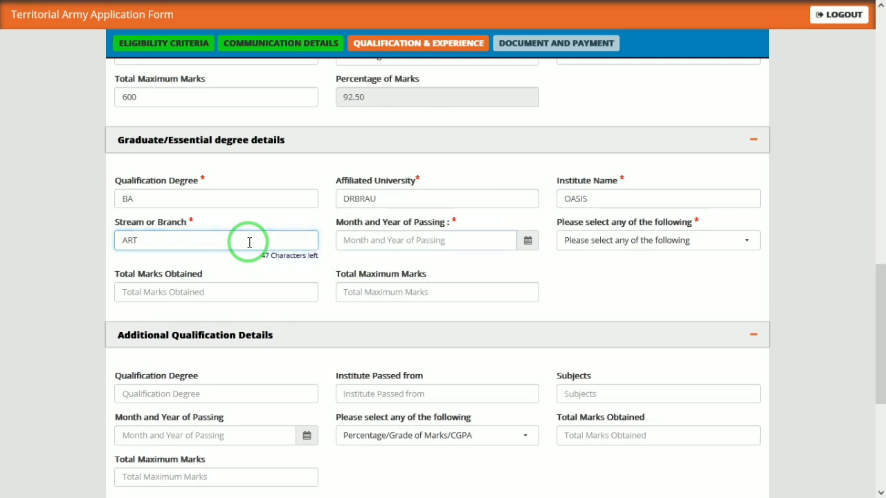
pyautogui.press('Tab')
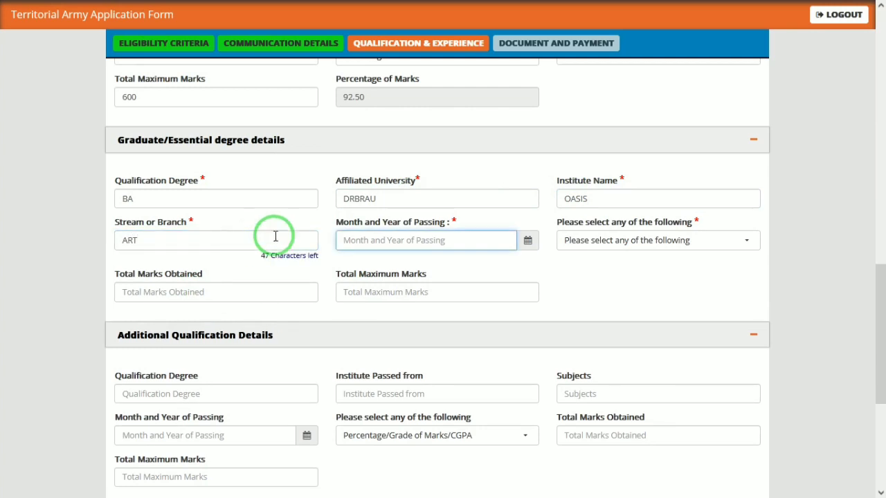
# Set the passing date to July 2020, choose Percentage and enter 1600 marks obtained.
pyautogui.click(529, 241)
pyautogui.click(379, 105)
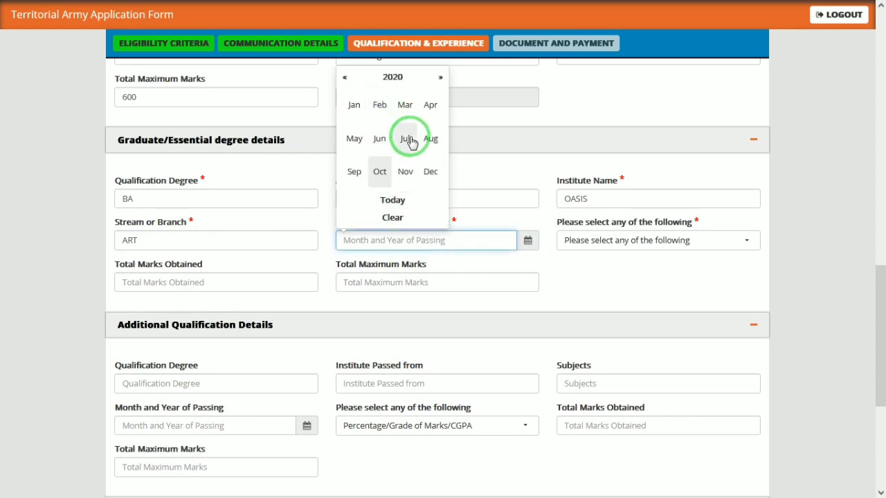
pyautogui.click(402, 147)
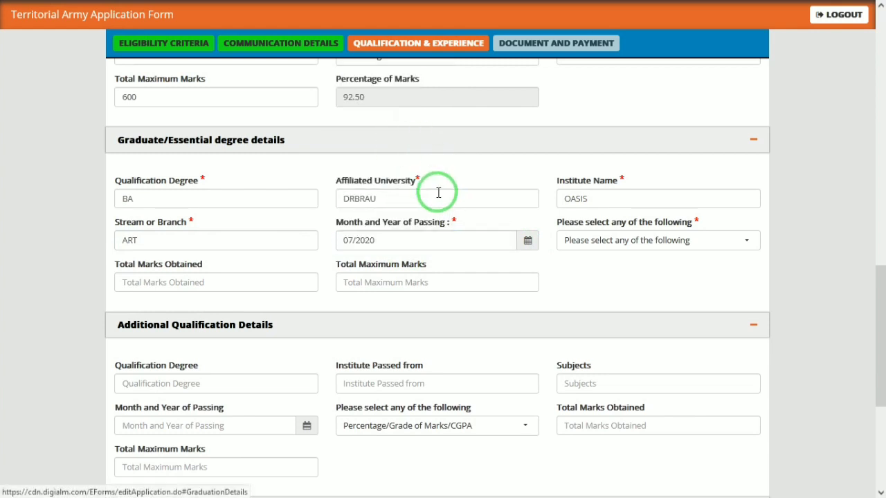
pyautogui.click(596, 241)
pyautogui.click(590, 301)
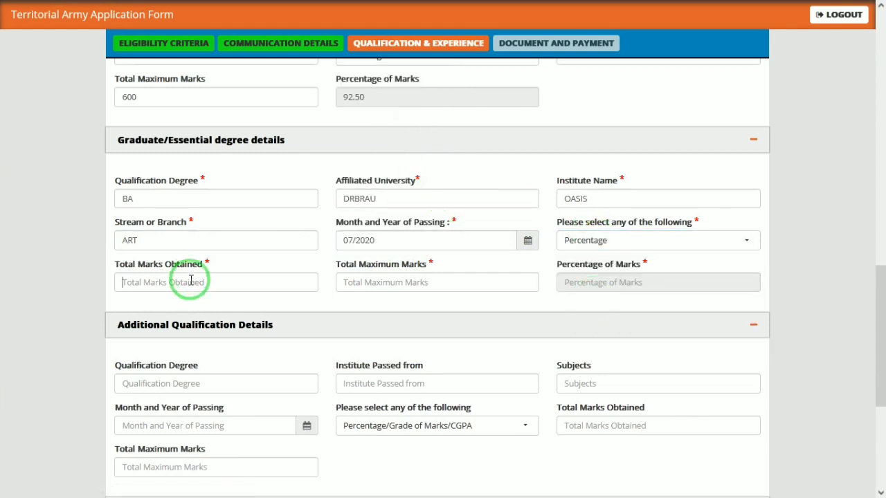
pyautogui.click(191, 281)
pyautogui.write('1600')
pyautogui.press('Tab')
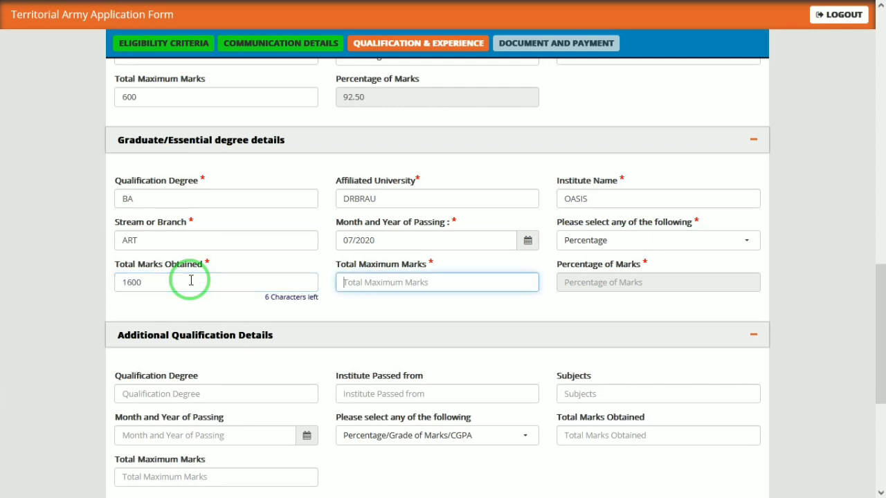
# Enter 1800 as the graduation maximum marks, giving 88.89%.
pyautogui.write('1800')
pyautogui.press('Tab')
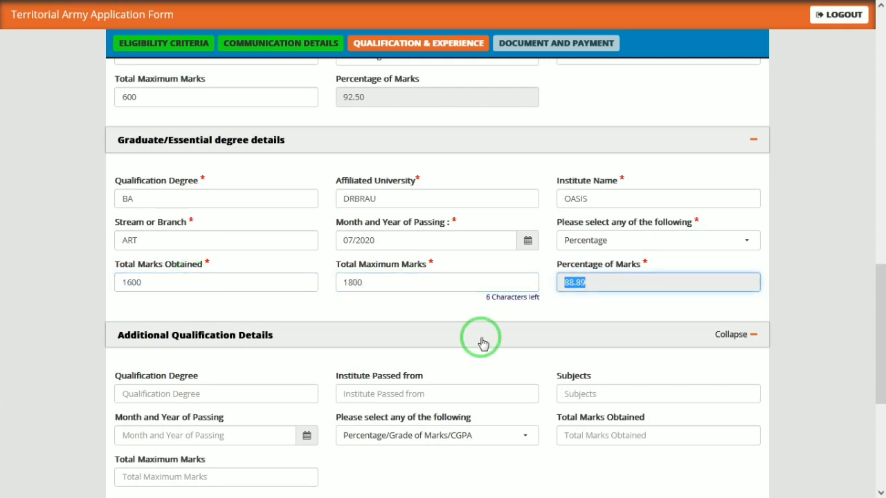
pyautogui.moveTo(876, 330); pyautogui.dragTo(875, 385)
pyautogui.moveTo(876, 355); pyautogui.dragTo(876, 400)
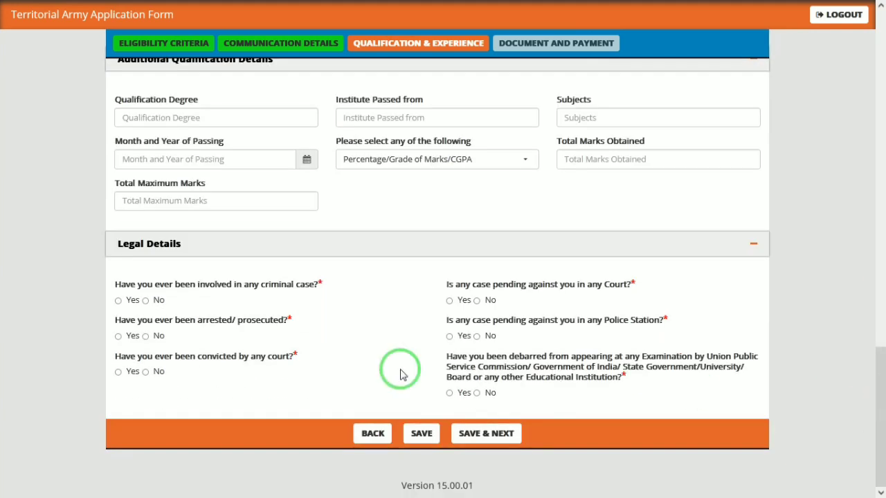
# Answer No to the criminal, pending court and police station case questions, then save.
pyautogui.click(146, 302)
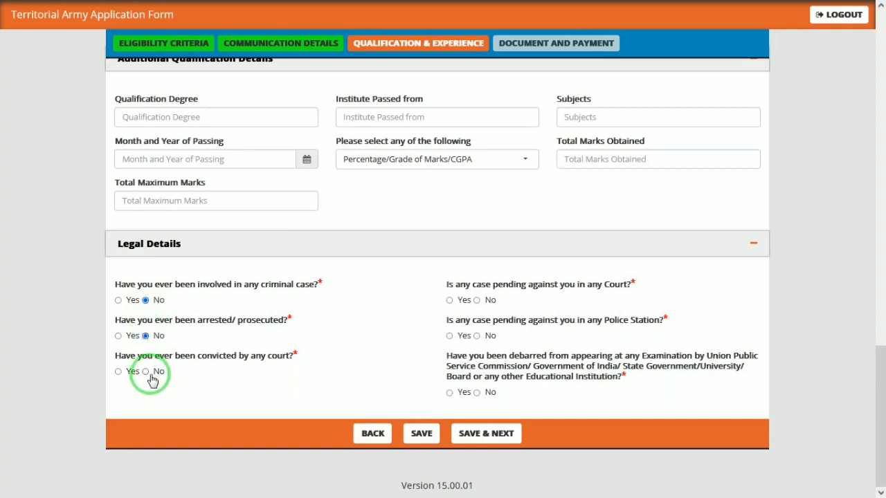
pyautogui.click(477, 301)
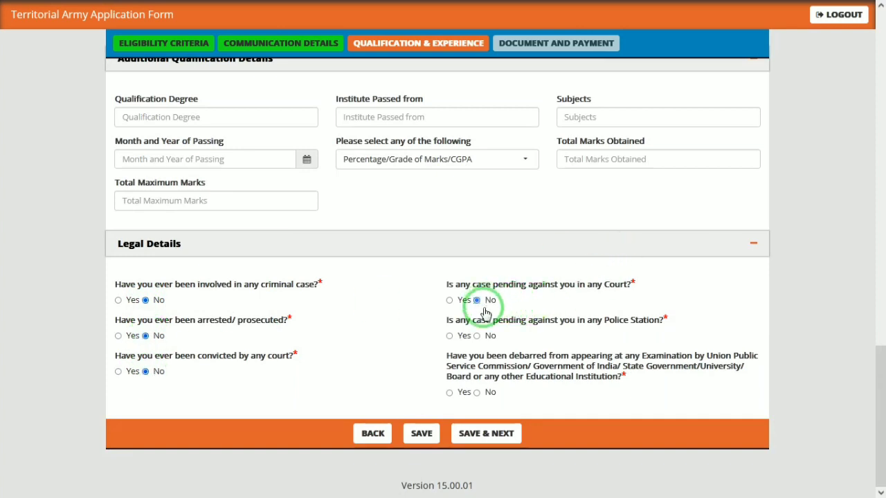
pyautogui.click(477, 336)
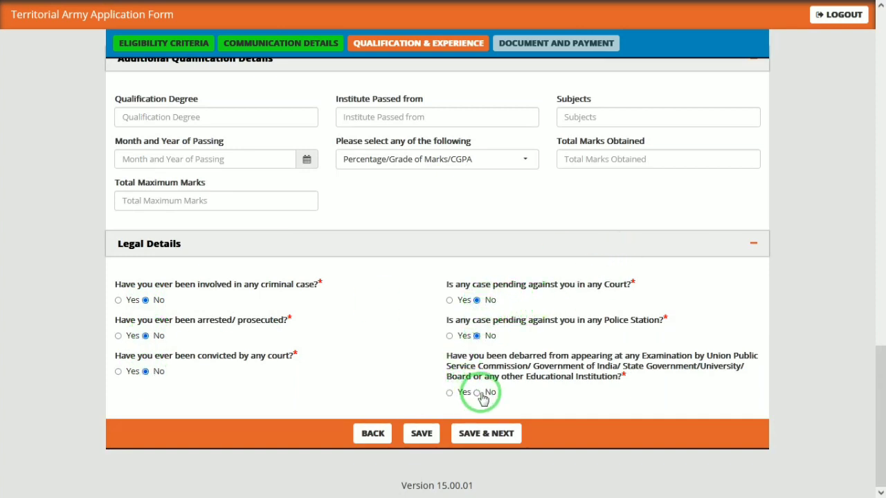
pyautogui.click(475, 436)
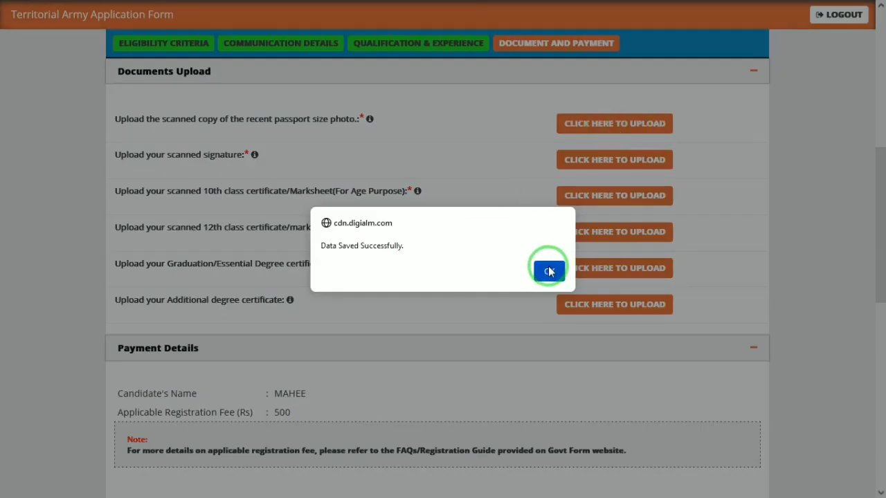
pyautogui.click(549, 271)
pyautogui.click(613, 126)
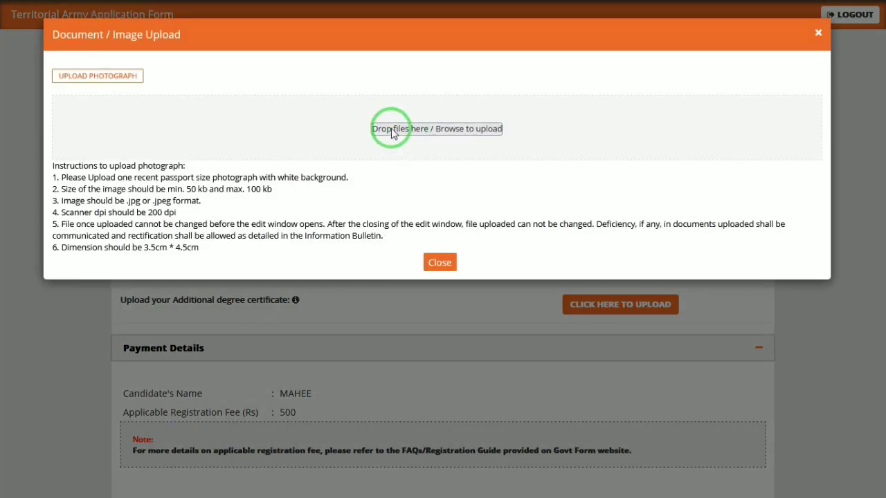
pyautogui.click(462, 134)
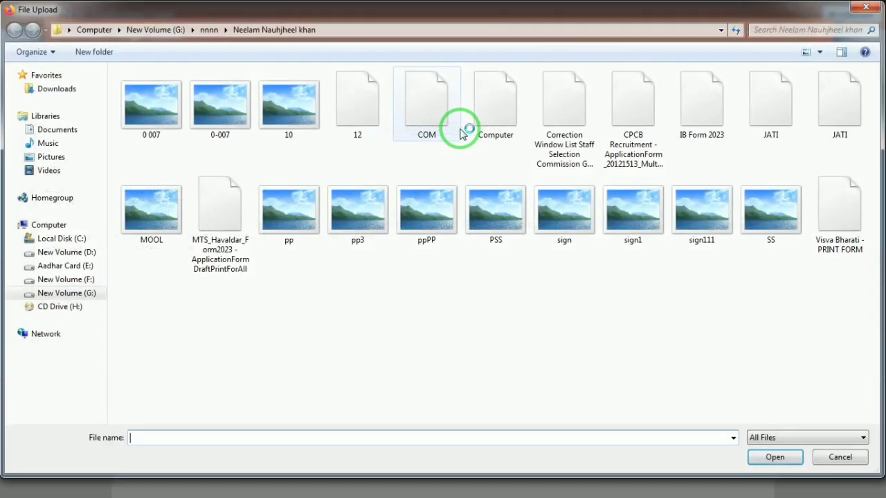
pyautogui.click(75, 253)
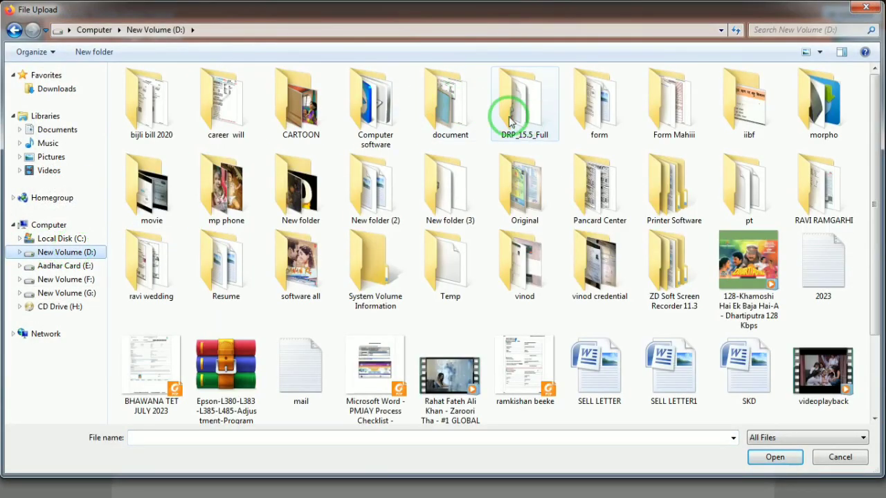
pyautogui.doubleClick(462, 111)
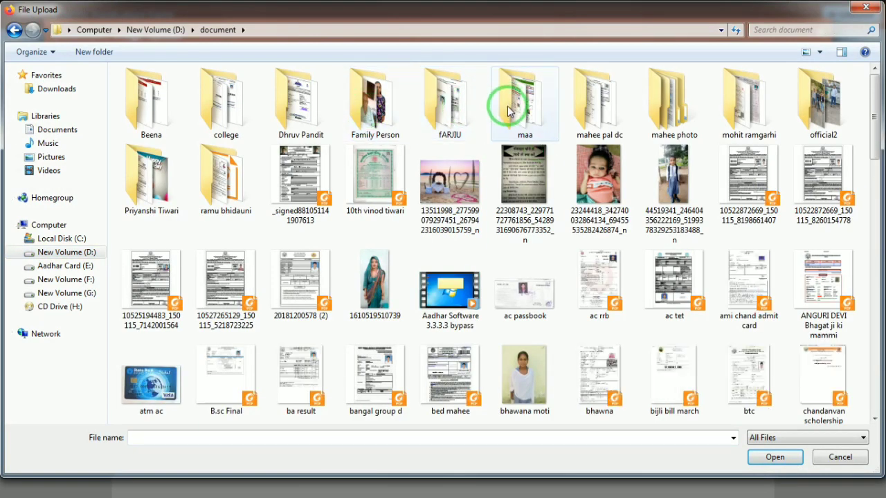
pyautogui.doubleClick(599, 110)
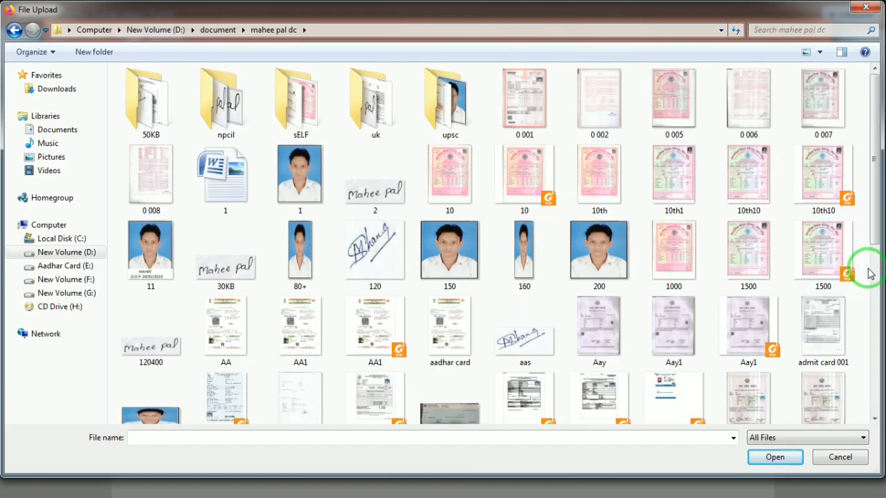
pyautogui.scroll(-10, 875, 282)
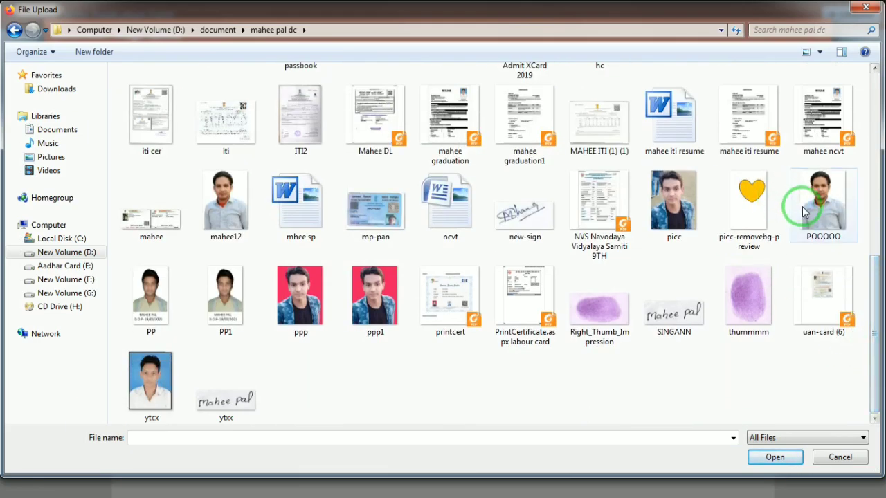
pyautogui.doubleClick(801, 204)
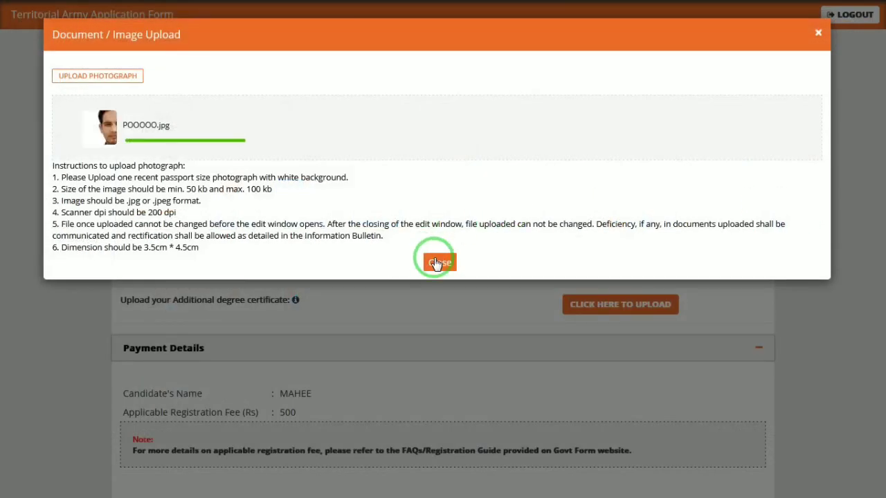
pyautogui.click(437, 262)
# Try uploading SINGANN1 from the 50KB folder as the signature.
pyautogui.click(633, 156)
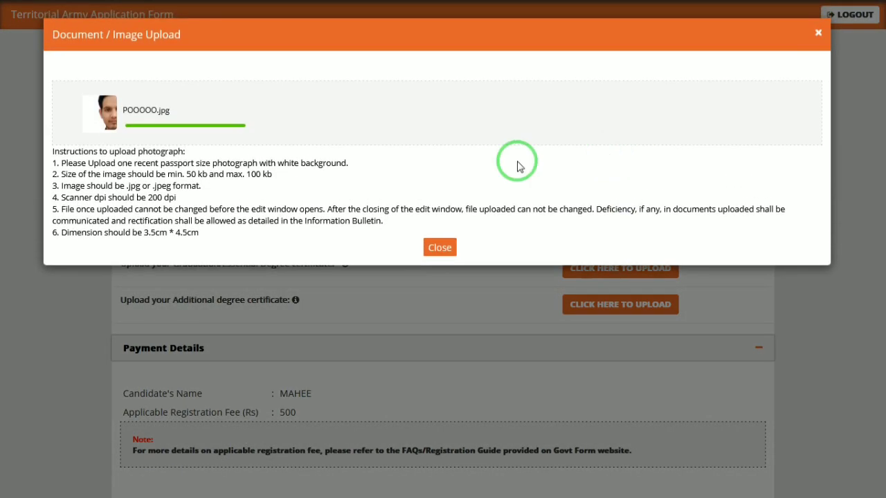
pyautogui.click(445, 130)
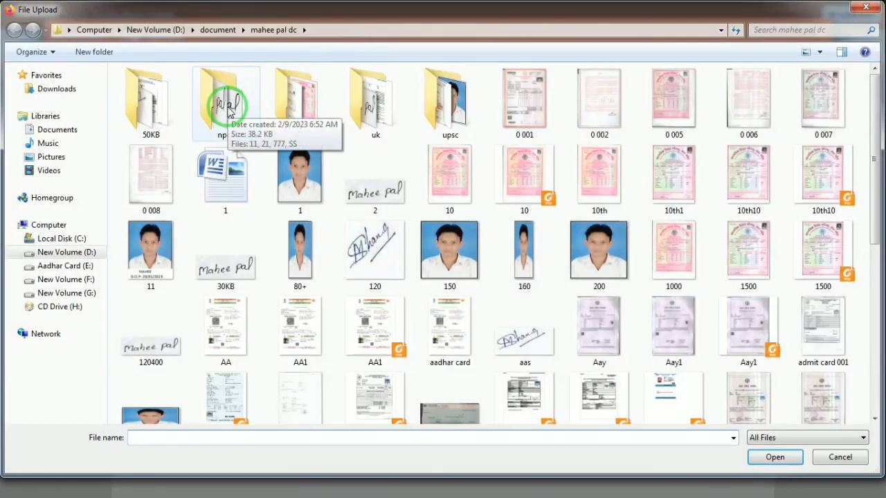
pyautogui.doubleClick(145, 99)
pyautogui.doubleClick(496, 121)
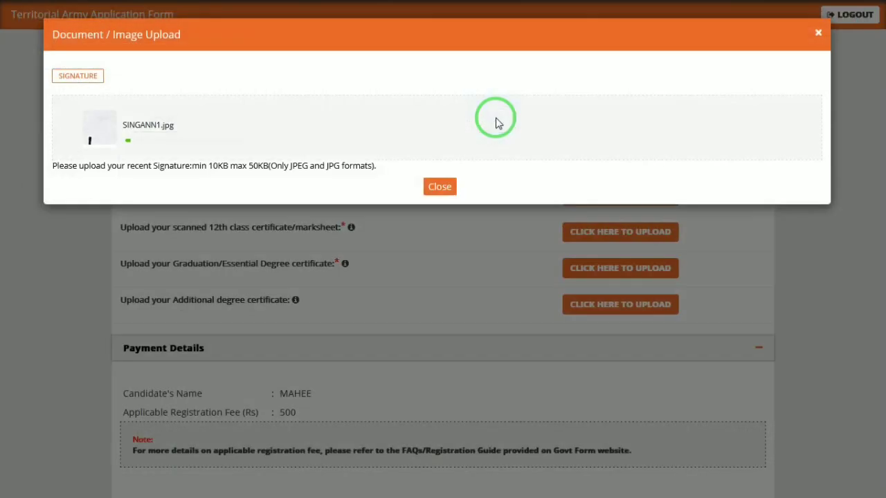
pyautogui.click(439, 187)
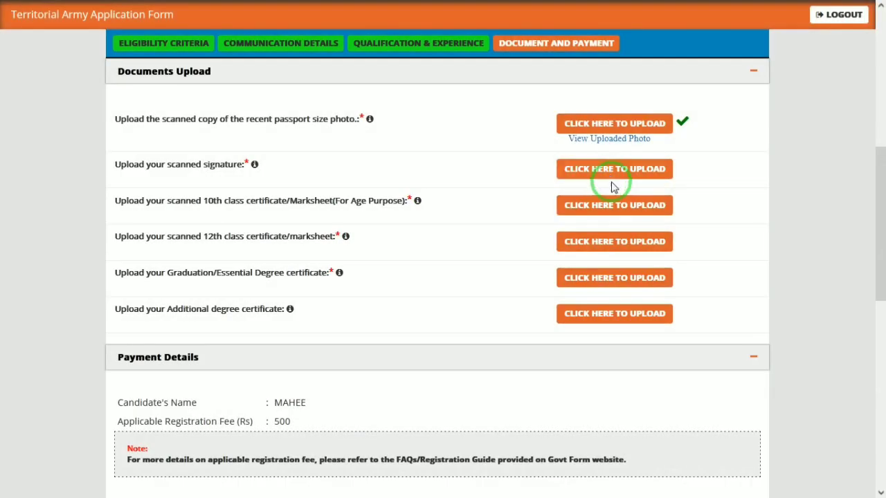
# Upload 1500.pdf as the 10th class certificate.
pyautogui.click(610, 203)
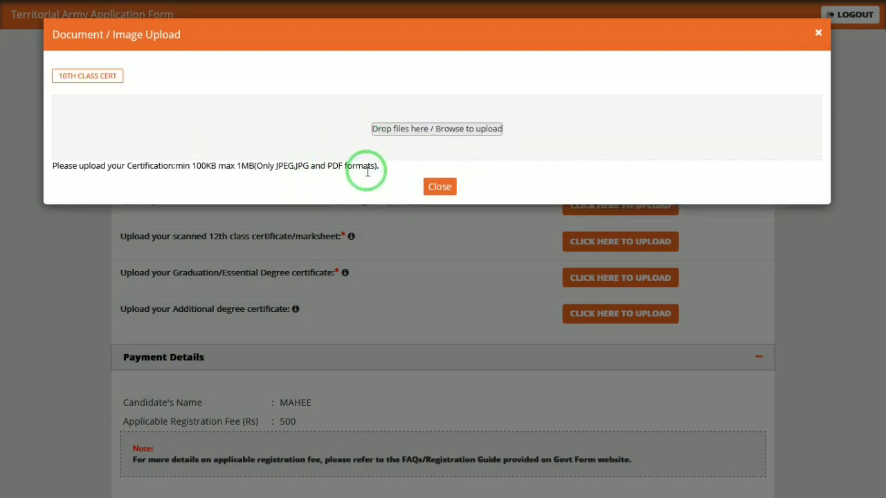
pyautogui.click(420, 132)
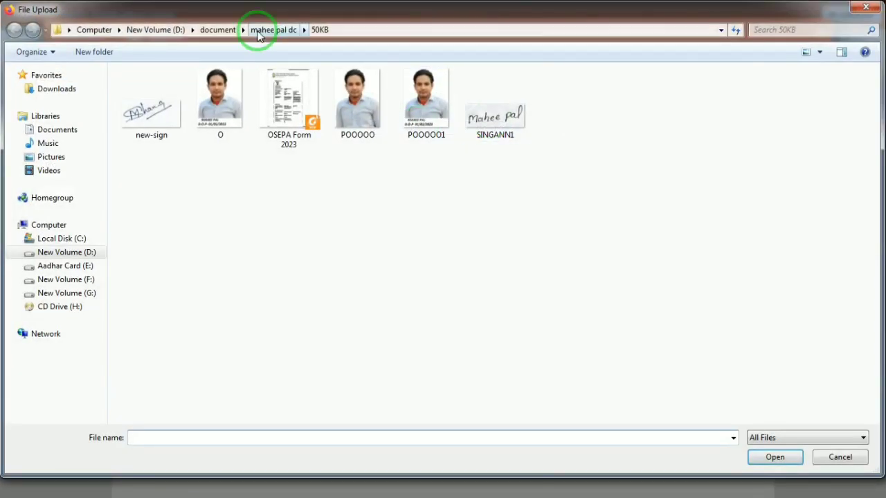
pyautogui.click(273, 30)
pyautogui.doubleClick(828, 173)
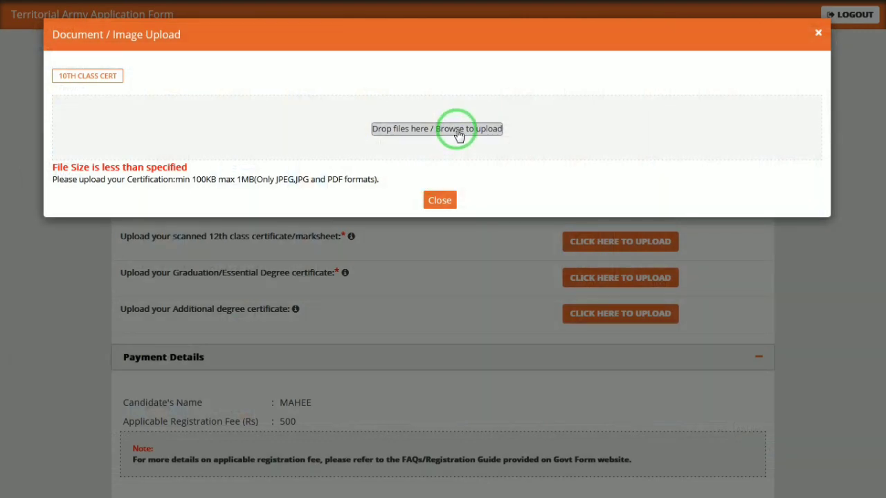
pyautogui.click(458, 132)
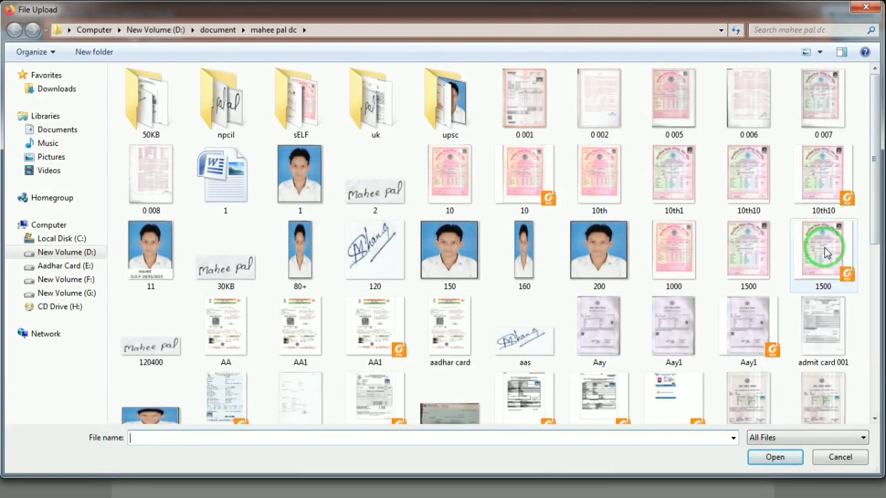
pyautogui.doubleClick(825, 253)
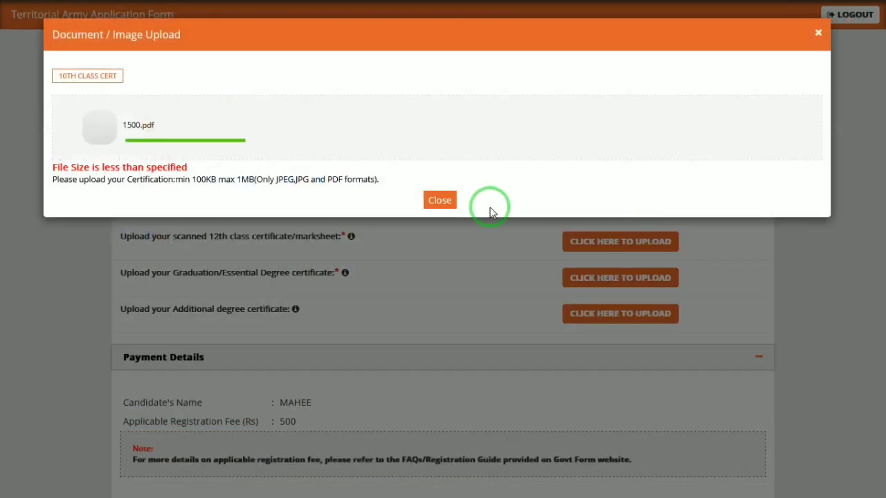
pyautogui.click(431, 199)
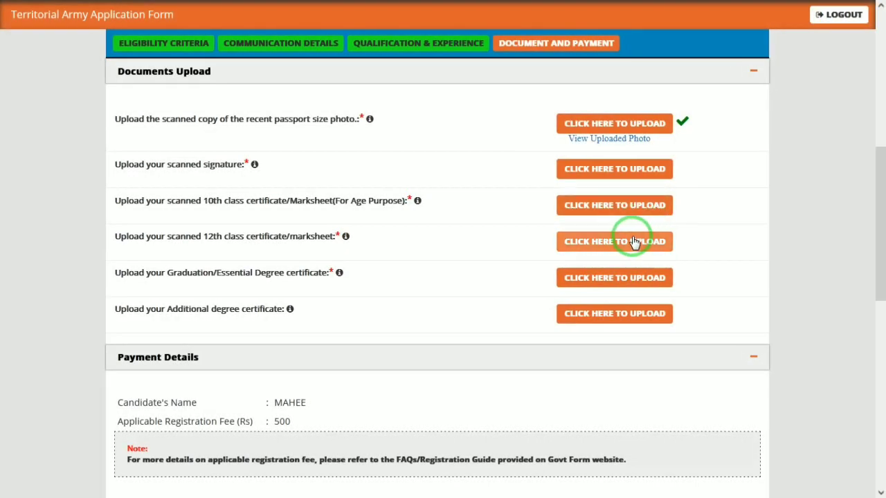
# Upload 1500.pdf as the 12th class certificate.
pyautogui.click(634, 242)
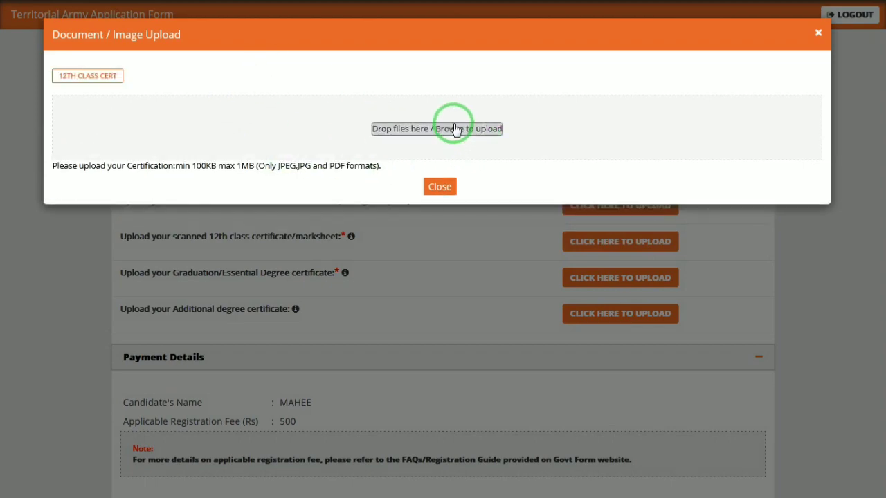
pyautogui.click(455, 131)
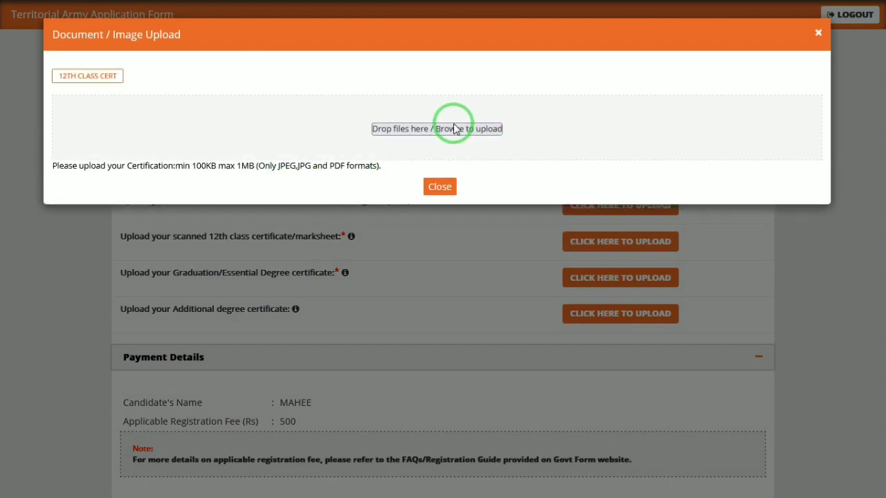
pyautogui.doubleClick(828, 243)
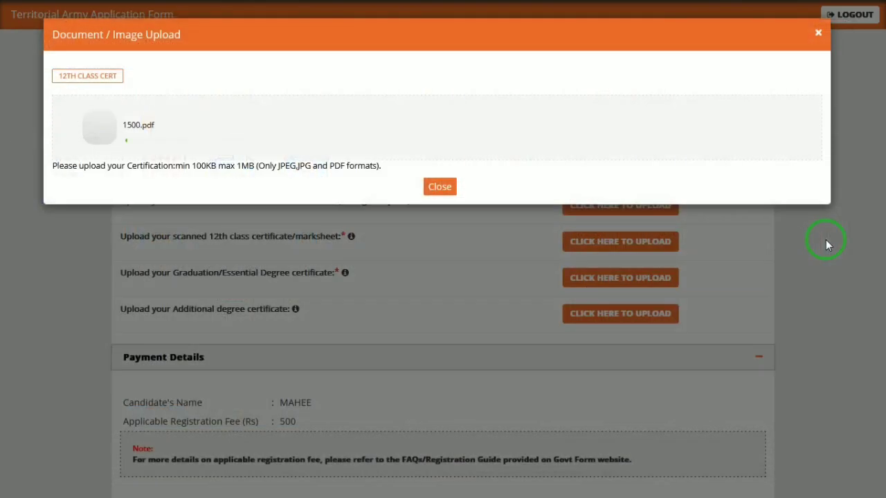
pyautogui.click(432, 185)
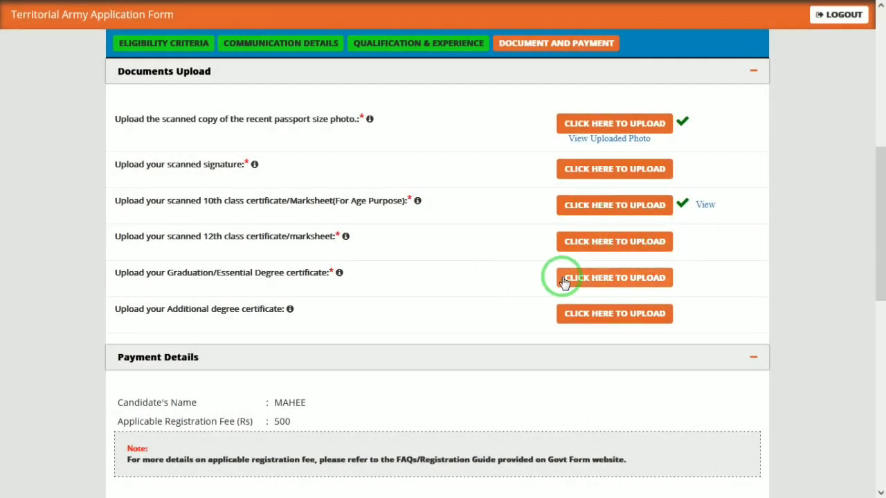
# Upload 1500.pdf as the graduation certificate.
pyautogui.click(586, 281)
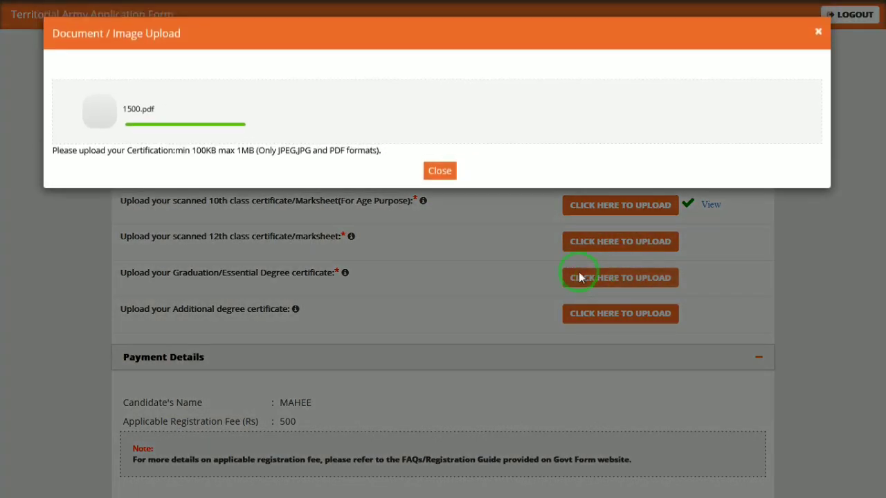
pyautogui.click(432, 144)
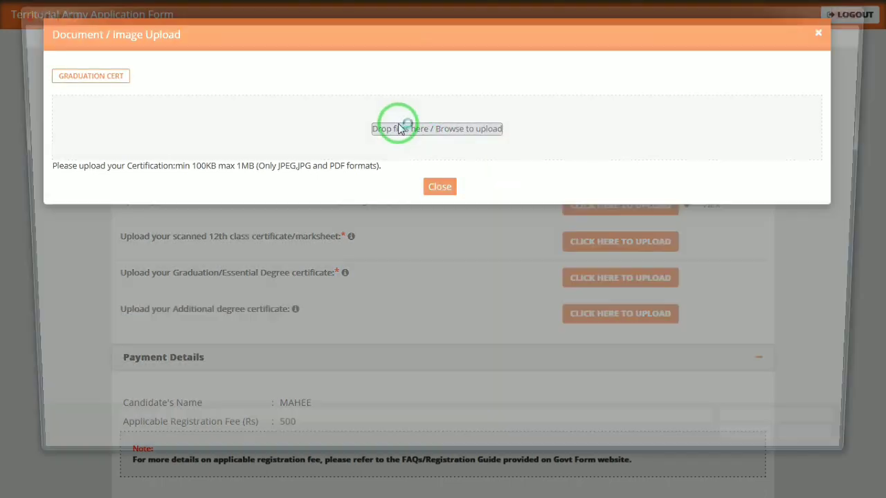
pyautogui.doubleClick(840, 241)
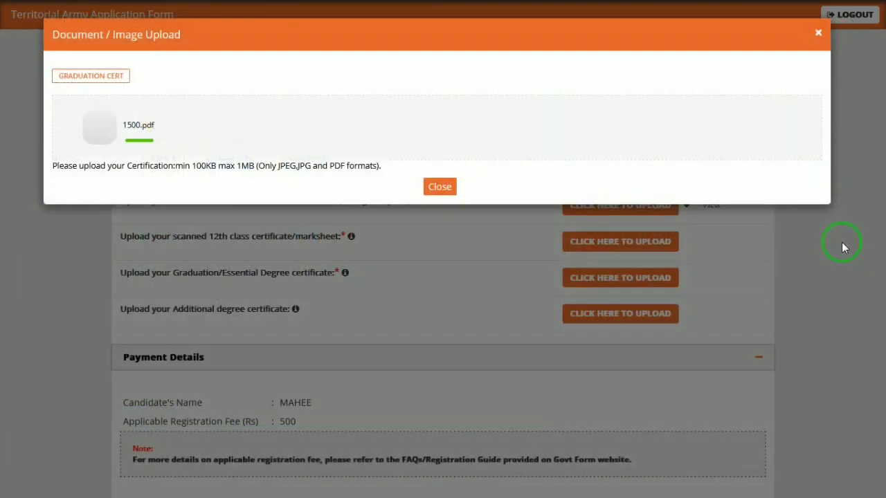
pyautogui.click(440, 186)
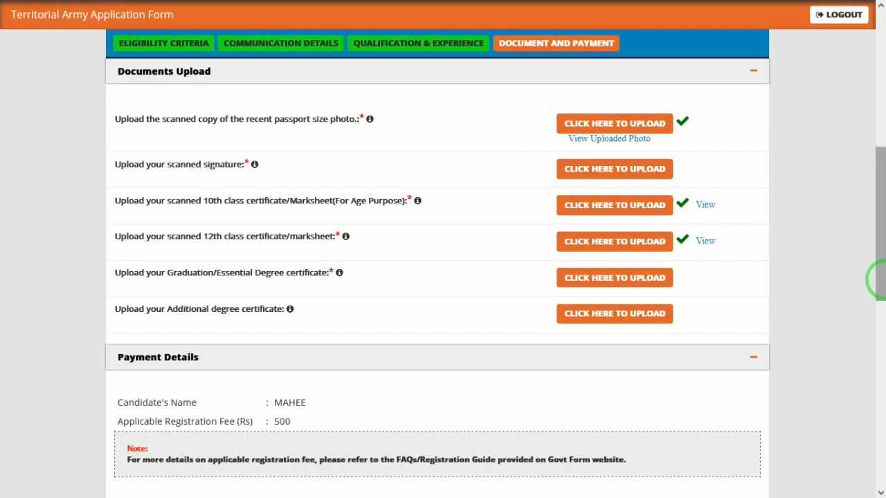
# Preview the uploaded photo, then retry the SINGANN1 signature, which fails the size limit.
pyautogui.click(650, 142)
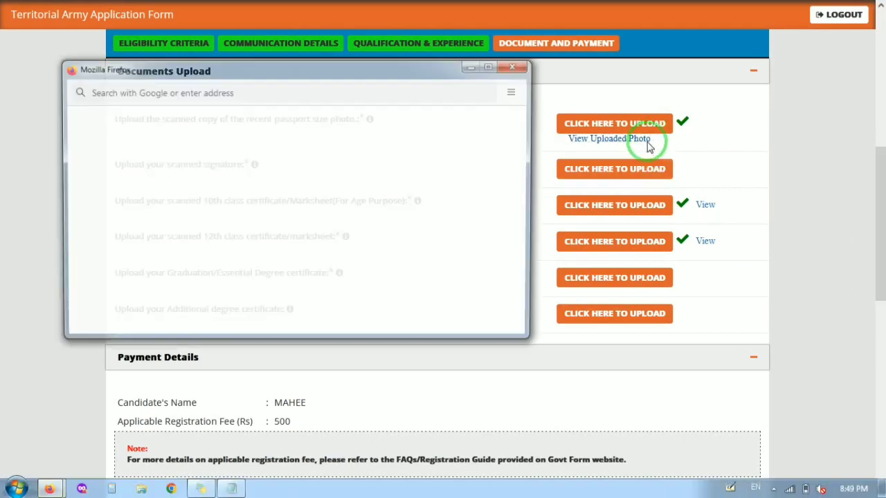
pyautogui.click(511, 69)
pyautogui.click(611, 170)
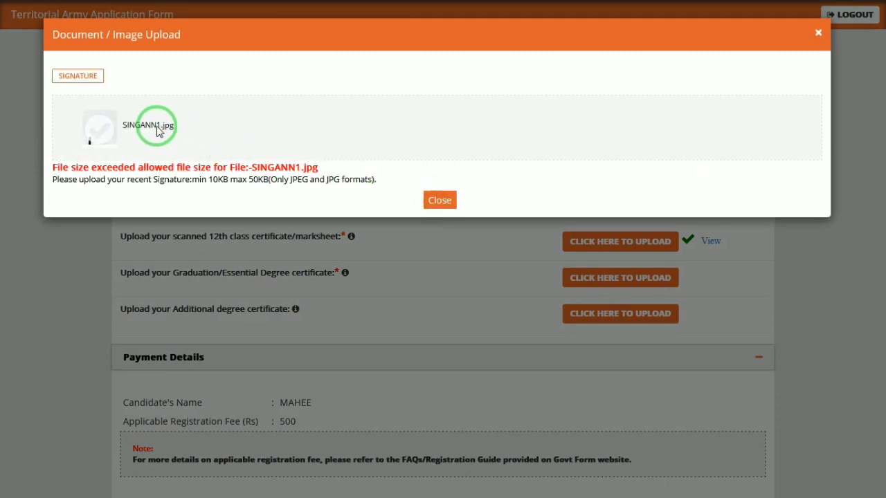
pyautogui.click(439, 200)
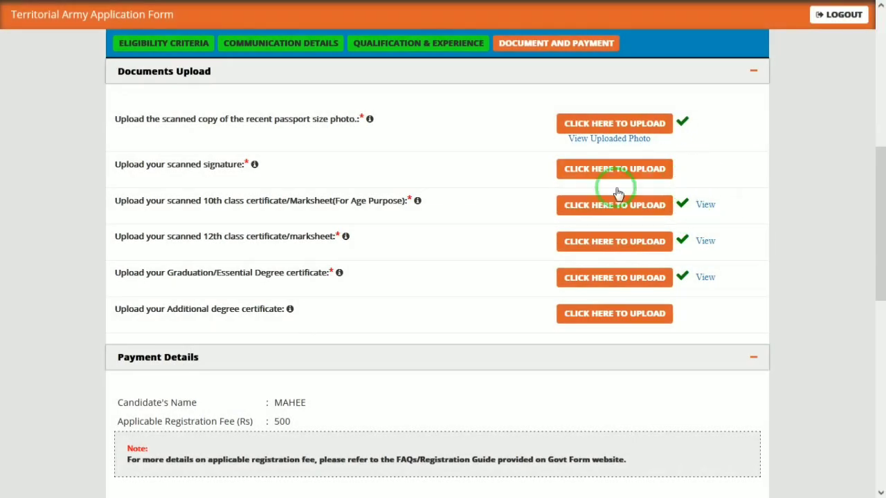
pyautogui.click(614, 170)
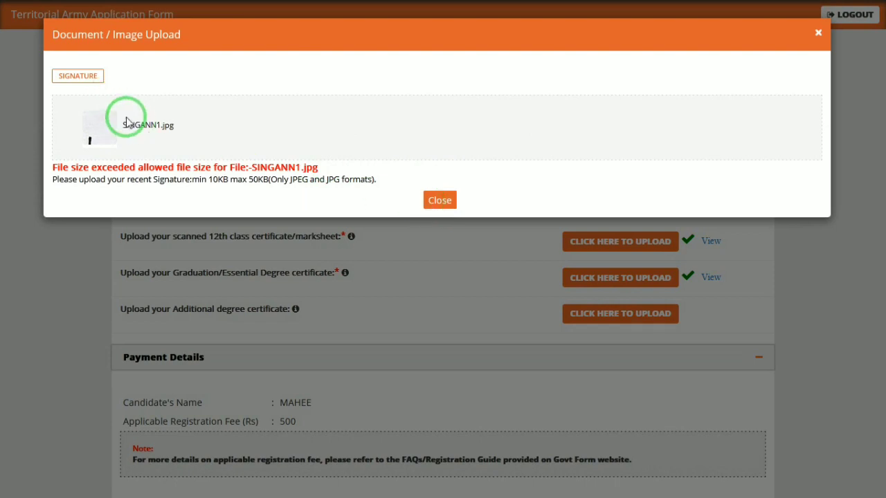
pyautogui.click(439, 200)
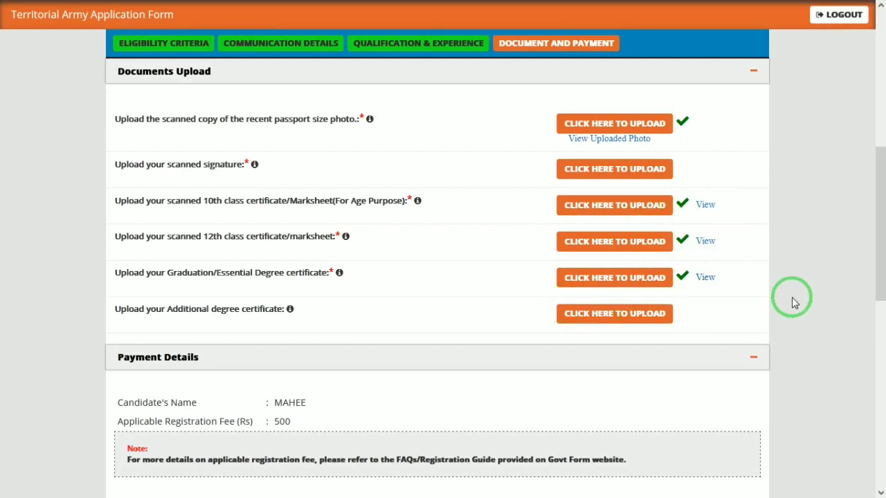
# Choose Online as the payment mode and move down through the declarations to the captcha.
pyautogui.moveTo(875, 290); pyautogui.dragTo(875, 346)
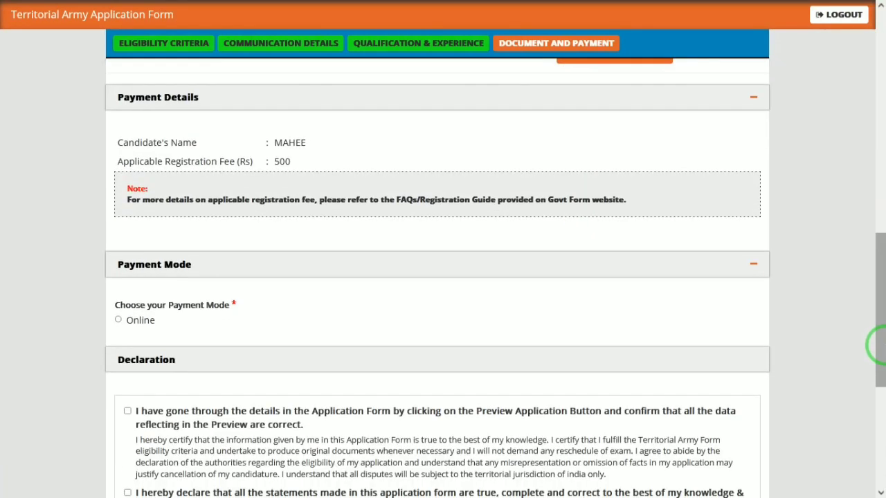
pyautogui.click(119, 320)
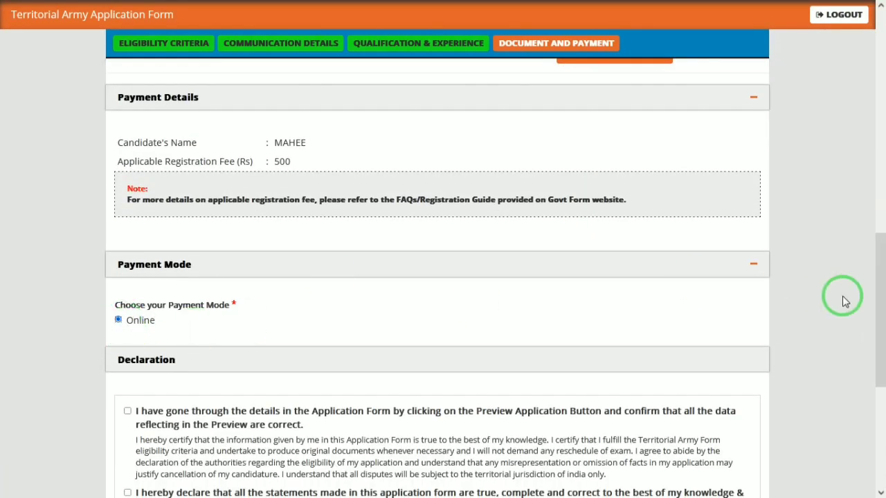
pyautogui.moveTo(876, 312); pyautogui.dragTo(876, 368)
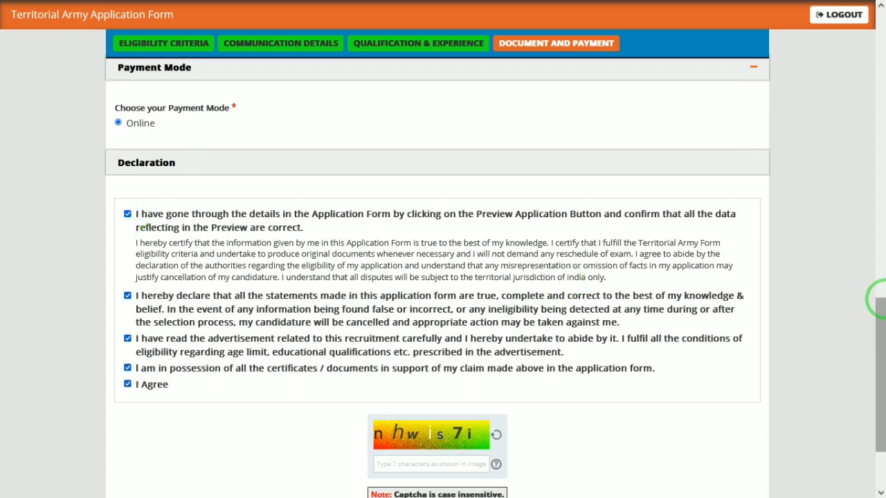
pyautogui.moveTo(880, 328); pyautogui.dragTo(881, 419)
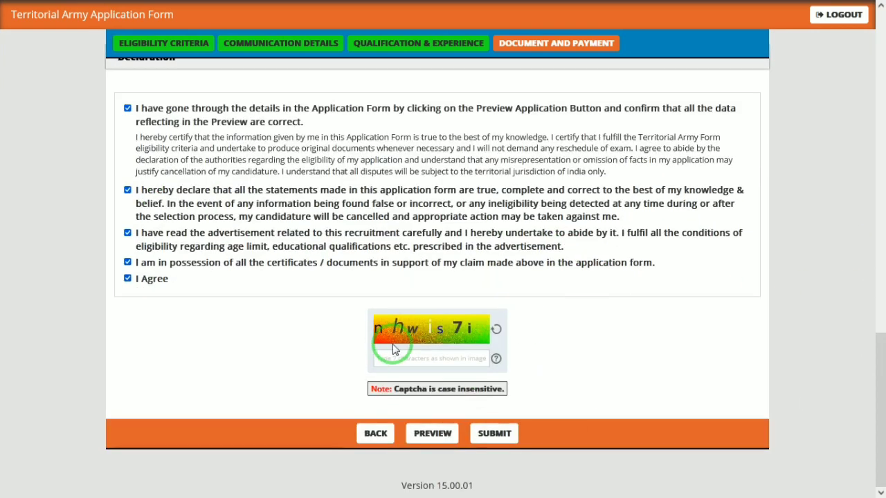